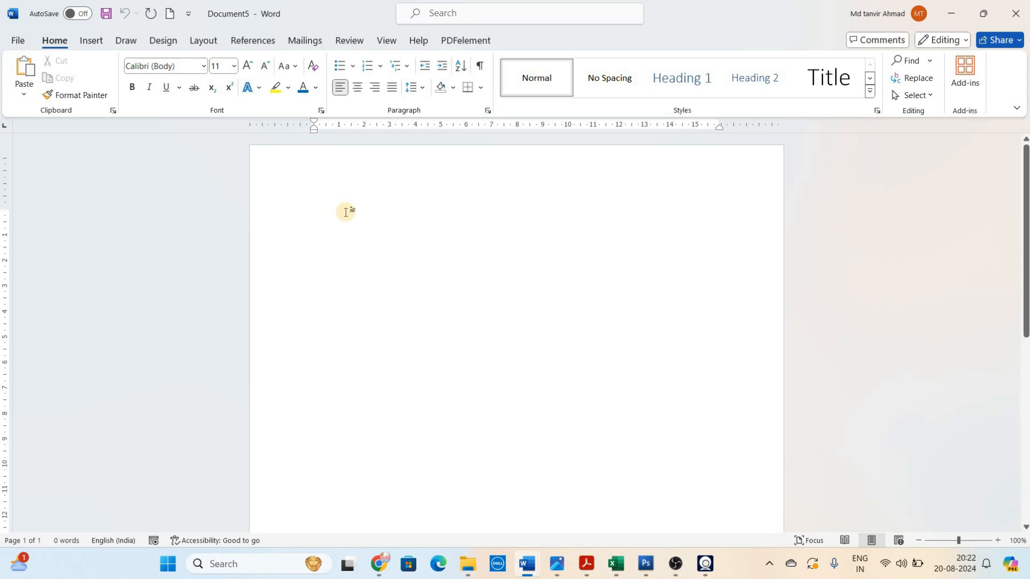
- Set the font size to 16 in the blank document
{"action": "key", "text": "ctrl+bracketright"}
{"action": "key", "text": "ctrl+bracketright"}
{"action": "key", "text": "ctrl+bracketright"}
{"action": "key", "text": "ctrl+bracketright"}
{"action": "key", "text": "ctrl+bracketright"}
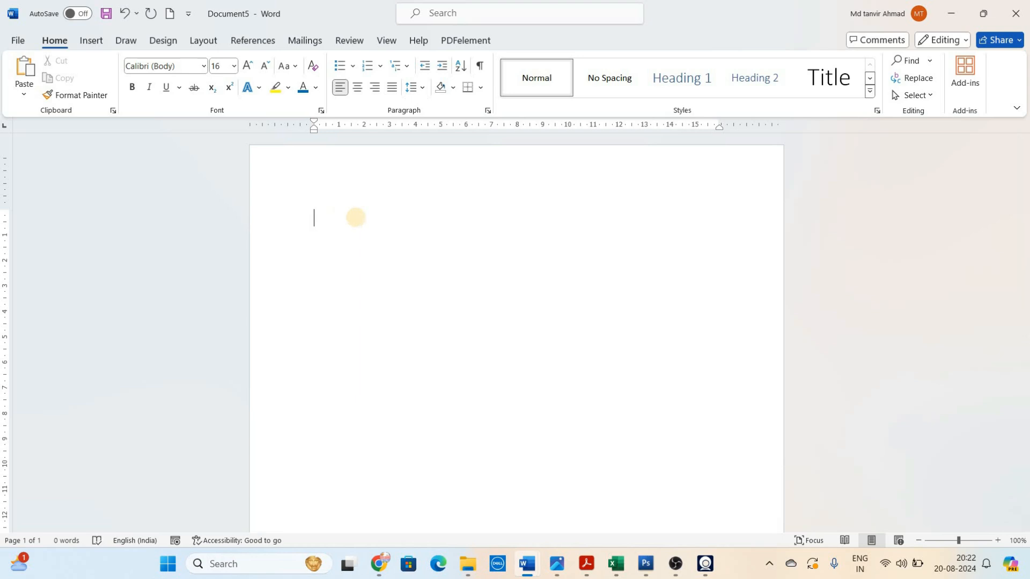
- Generate sample paragraphs in the document with the =rand() function
{"action": "type", "text": "rand"}
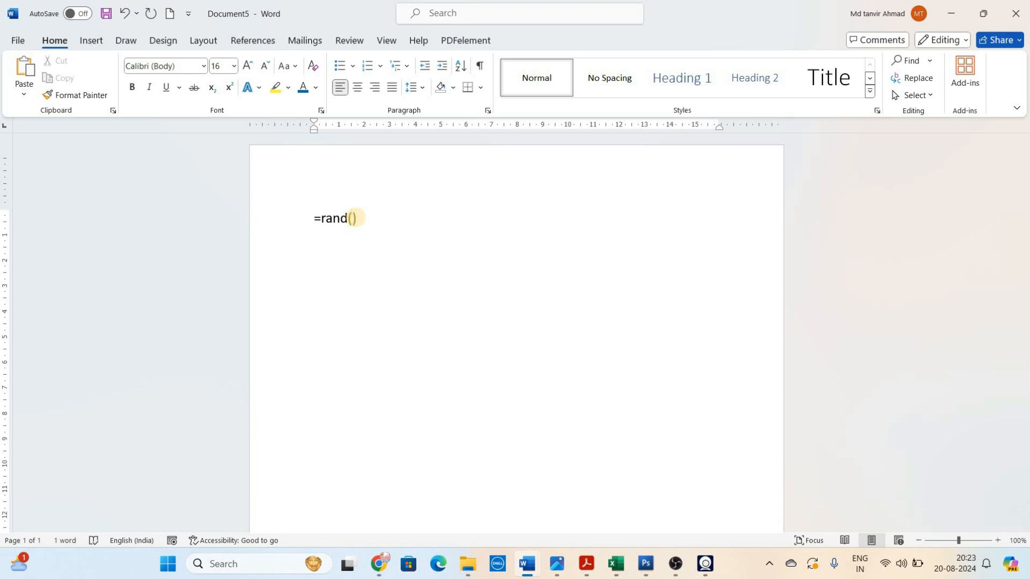
{"action": "type", "text": "()"}
{"action": "key", "text": "Return"}
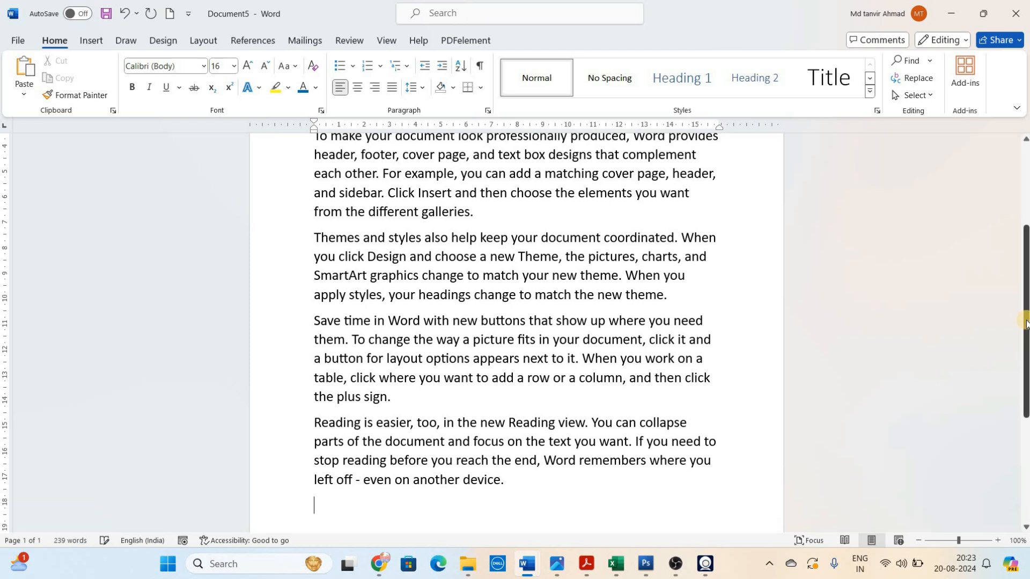
- Justify all the text in the document
{"action": "left_click_drag", "start_coordinate": [1025, 322], "coordinate": [1025, 241]}
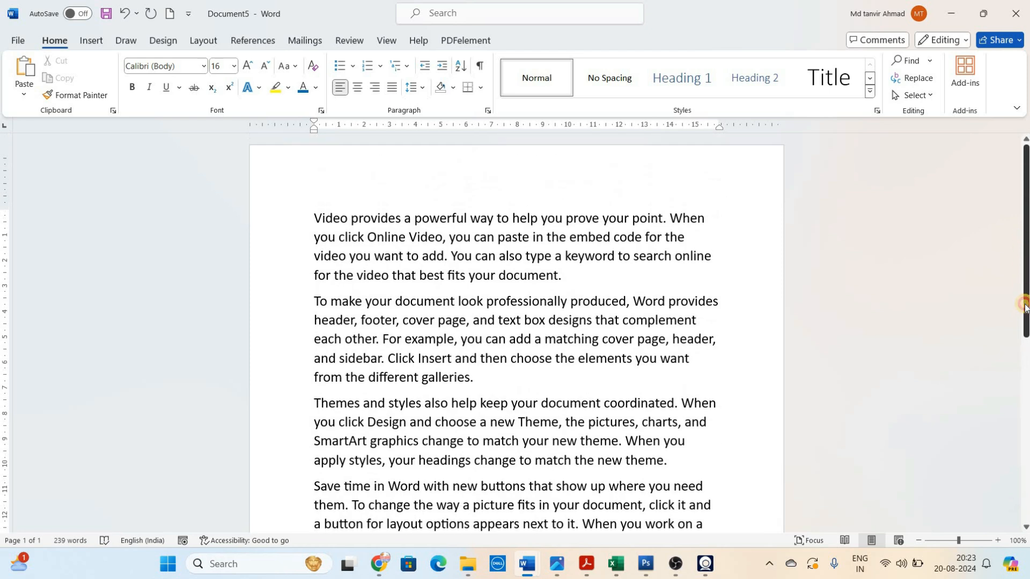
{"action": "scroll", "coordinate": [1024, 305], "scroll_direction": "down", "scroll_amount": 3}
{"action": "key", "text": "ctrl+a"}
{"action": "key", "text": "ctrl+j"}
{"action": "left_click", "coordinate": [722, 368]}
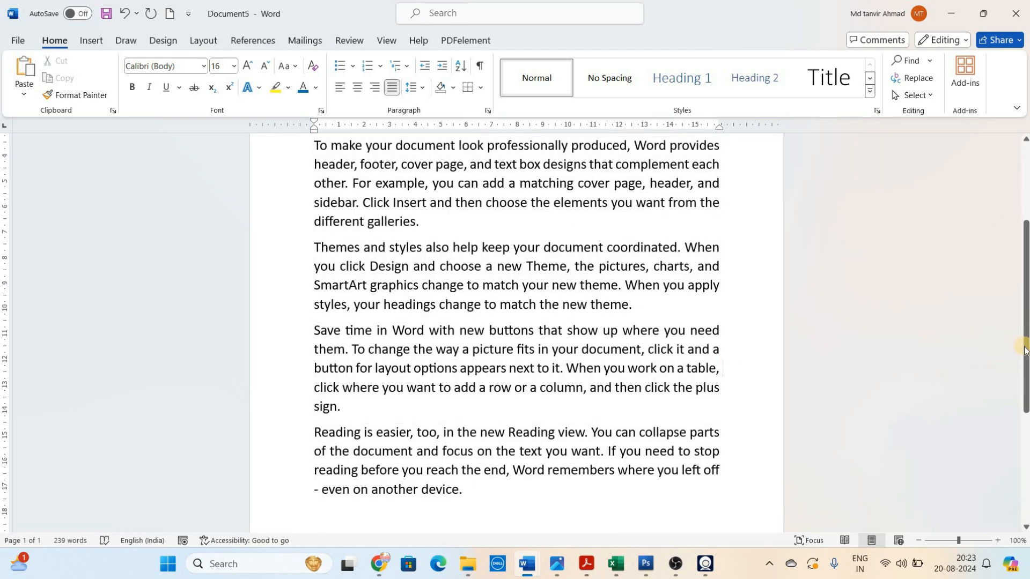
{"action": "scroll", "coordinate": [1024, 322], "scroll_direction": "up", "scroll_amount": 3}
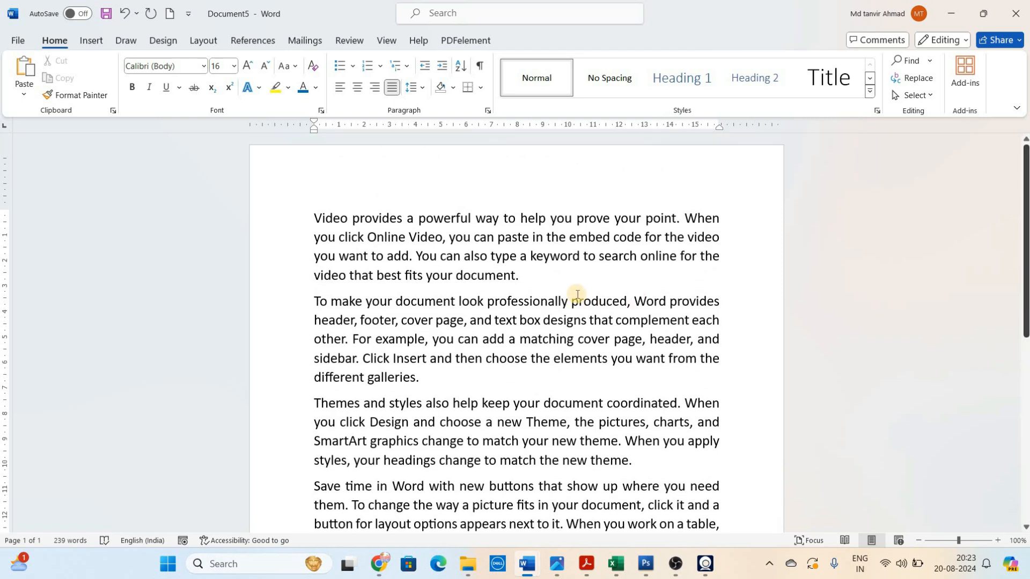
- Change the font color of the first paragraph, starting "Video provides", to standard red
{"action": "left_click", "coordinate": [518, 275]}
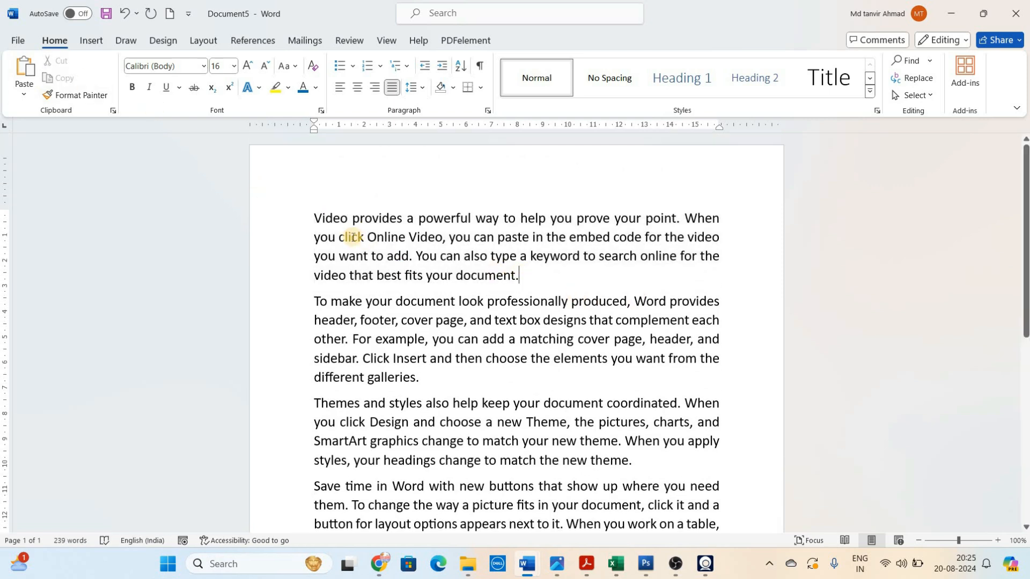
{"action": "left_click", "coordinate": [314, 216]}
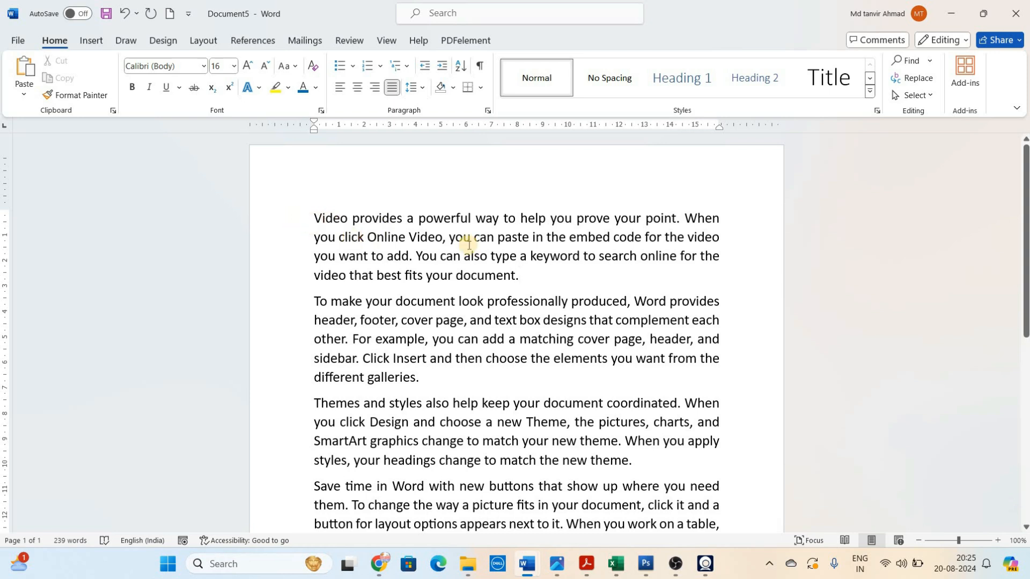
{"action": "left_click_drag", "start_coordinate": [525, 261], "coordinate": [506, 361]}
{"action": "left_click", "coordinate": [314, 213]}
{"action": "left_click_drag", "start_coordinate": [315, 213], "coordinate": [533, 279]}
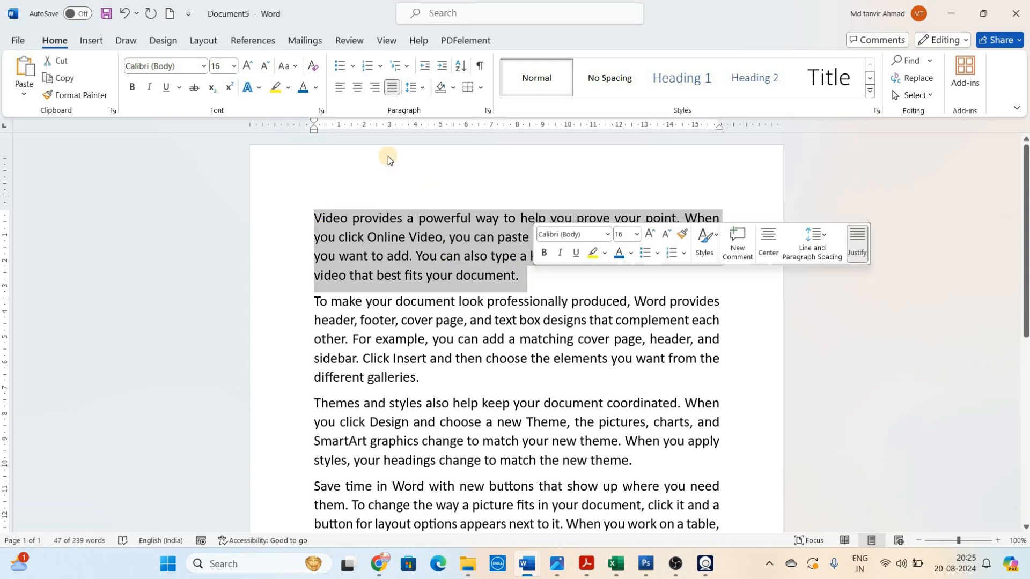
{"action": "left_click", "coordinate": [317, 89]}
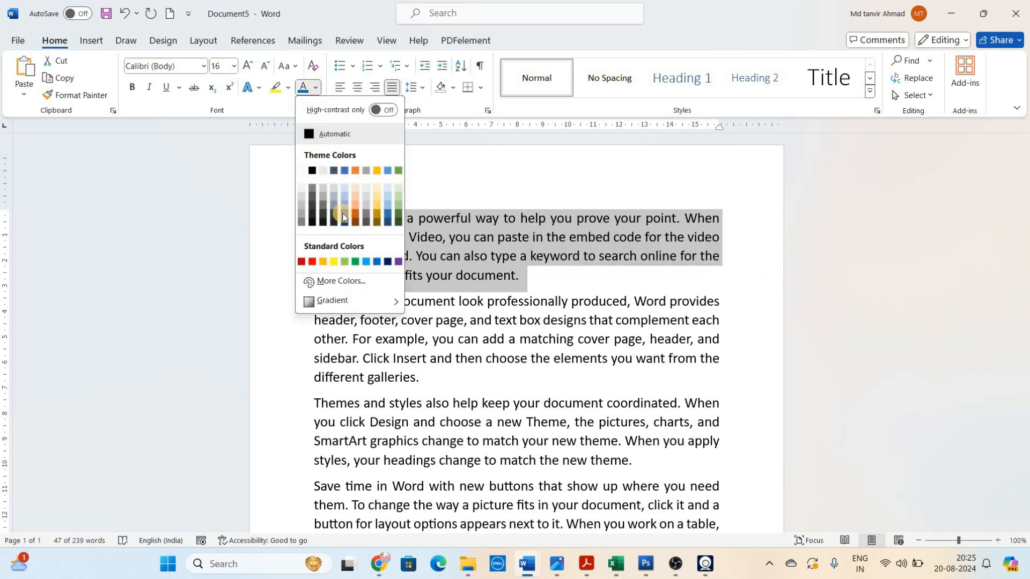
{"action": "left_click", "coordinate": [310, 261]}
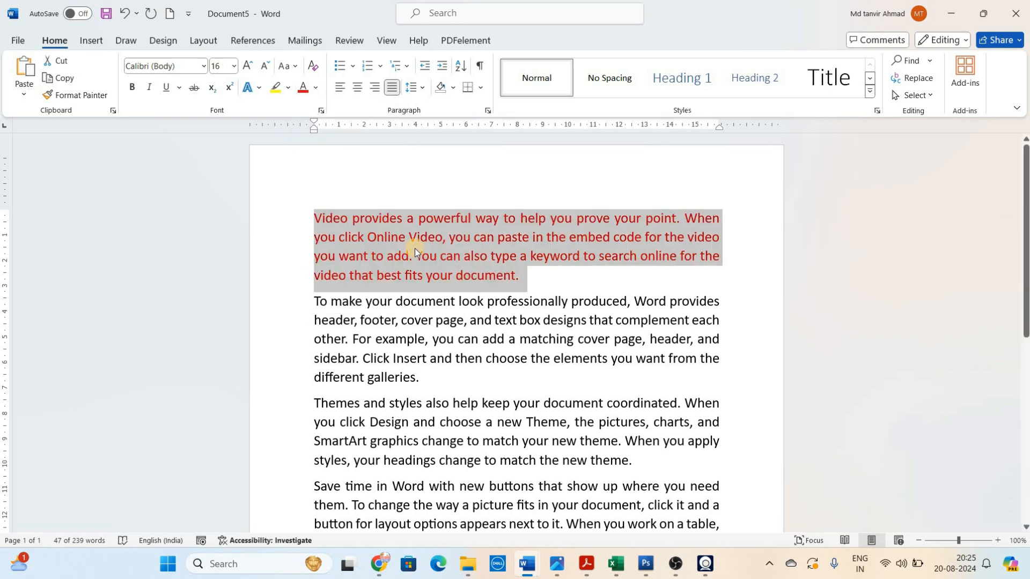
{"action": "left_click", "coordinate": [414, 250]}
{"action": "left_click", "coordinate": [314, 216]}
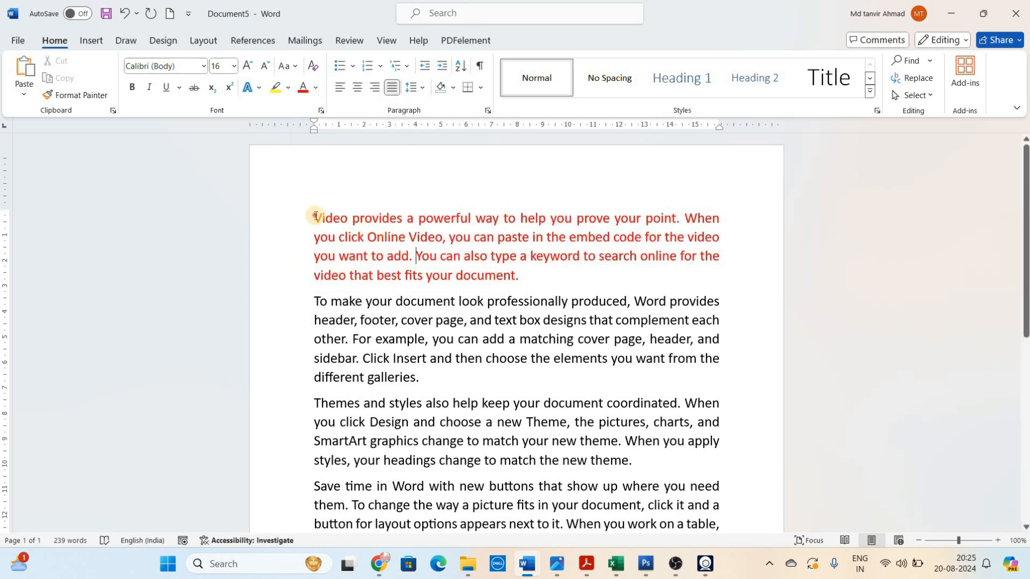
{"action": "left_click", "coordinate": [549, 269], "text": "shift"}
{"action": "triple_click", "coordinate": [549, 268]}
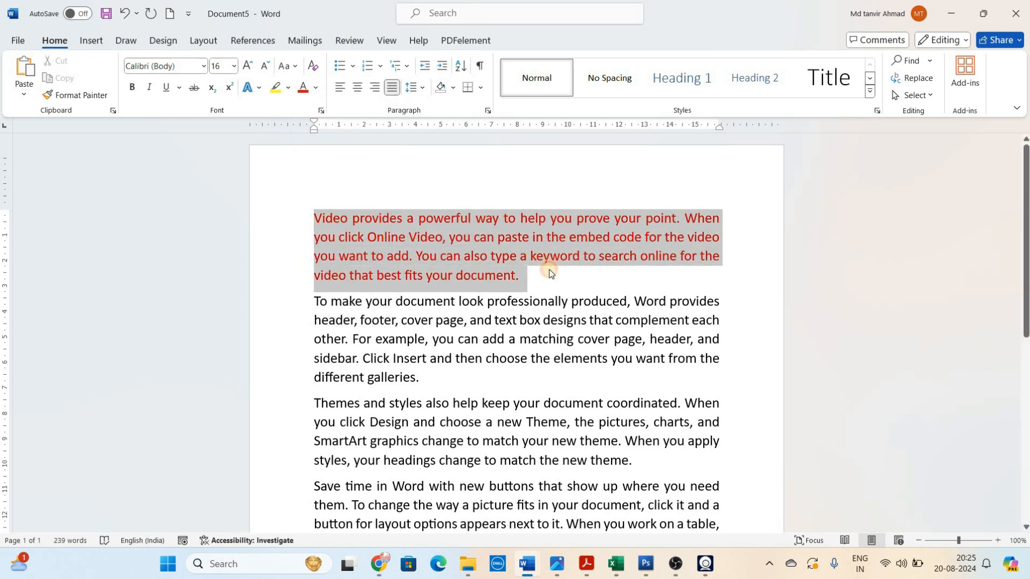
{"action": "left_click", "coordinate": [494, 255]}
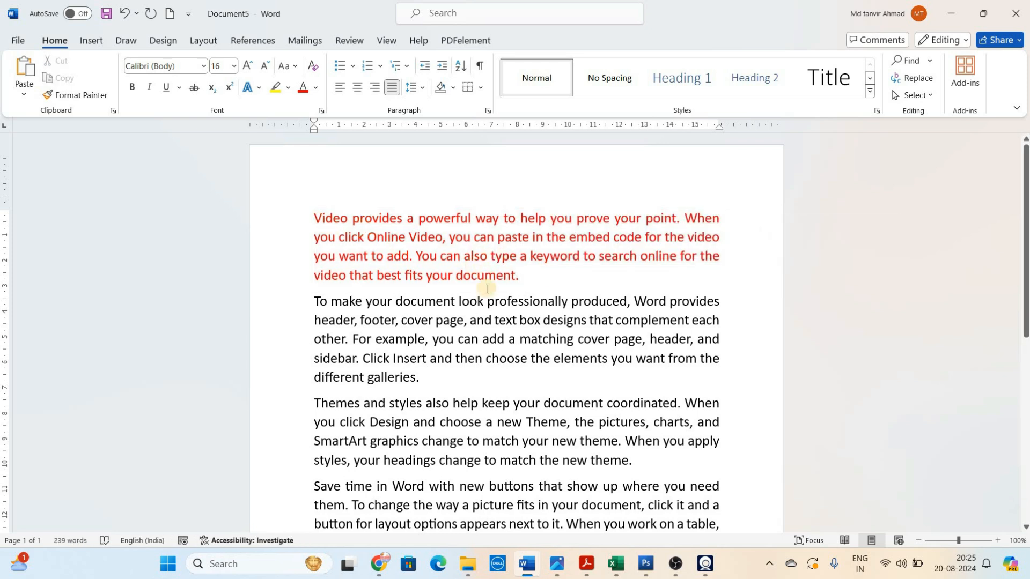
{"action": "left_click", "coordinate": [62, 80]}
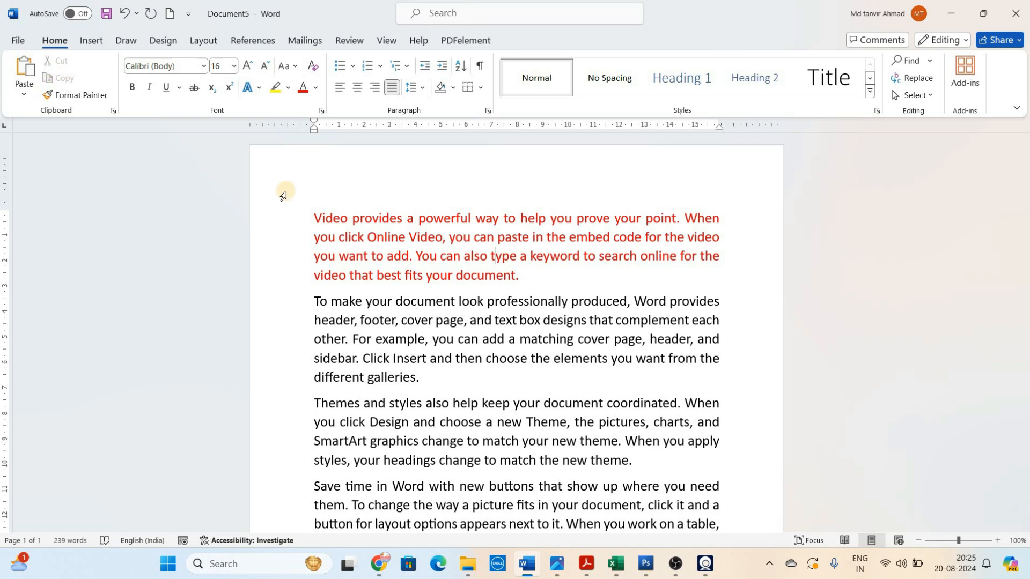
- Copy the whole red first paragraph to the clipboard
{"action": "left_click", "coordinate": [312, 217]}
{"action": "left_click_drag", "start_coordinate": [312, 217], "coordinate": [525, 275]}
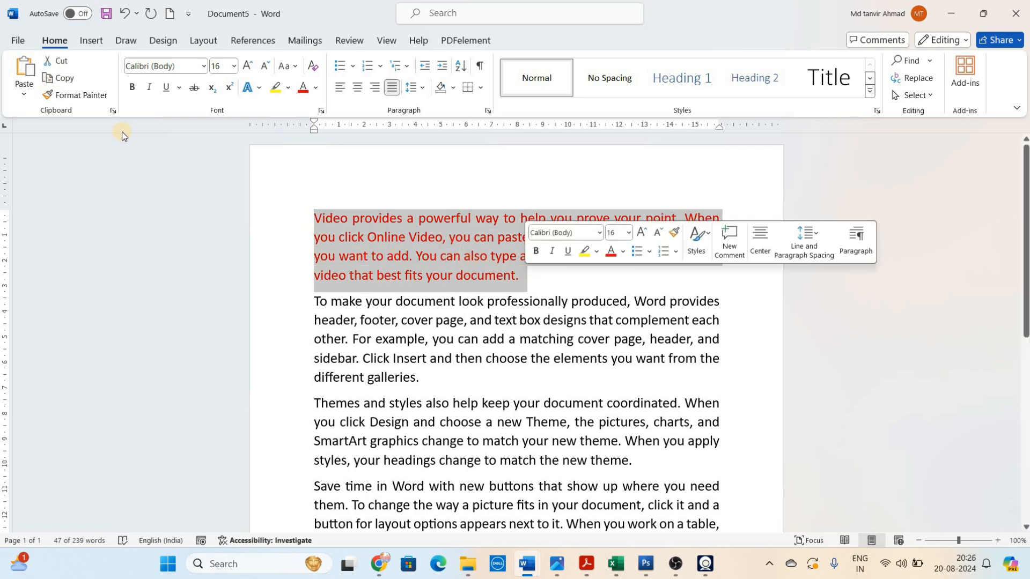
{"action": "left_click", "coordinate": [64, 79]}
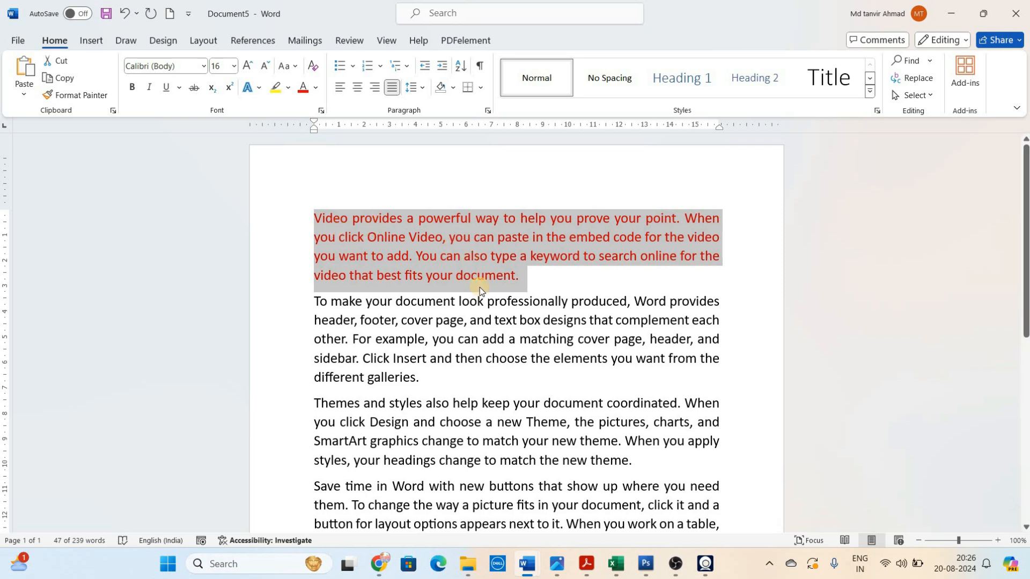
{"action": "left_click", "coordinate": [52, 79]}
{"action": "right_click", "coordinate": [417, 236]}
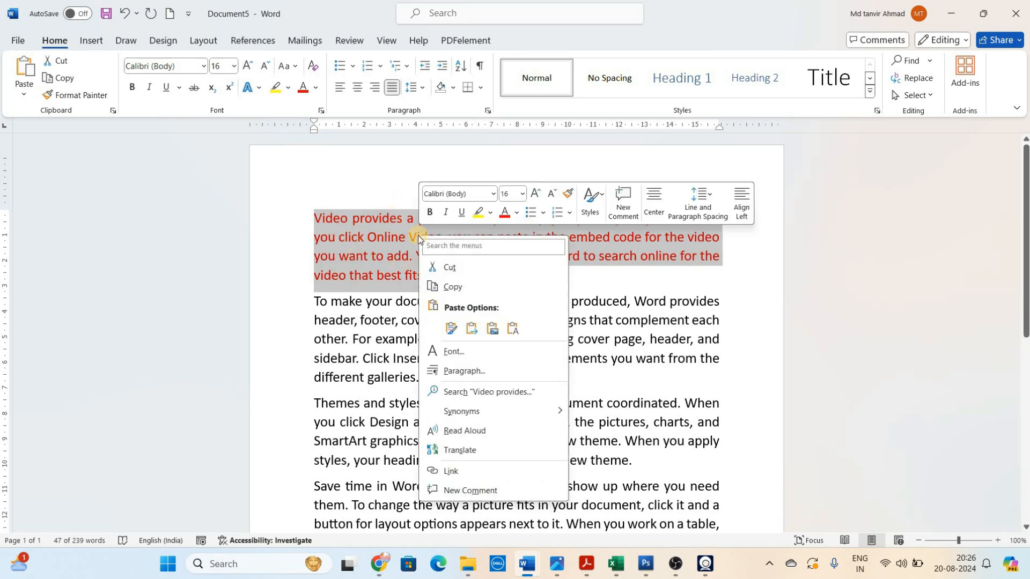
{"action": "left_click", "coordinate": [444, 289]}
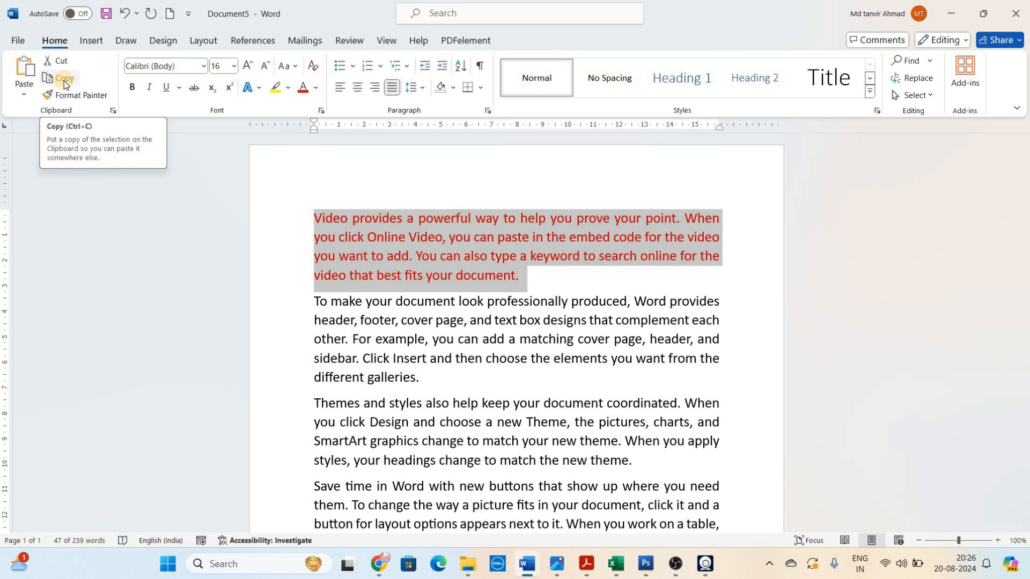
- Insert an empty line after the second paragraph and paste the copied red paragraph there
{"action": "left_click", "coordinate": [394, 253]}
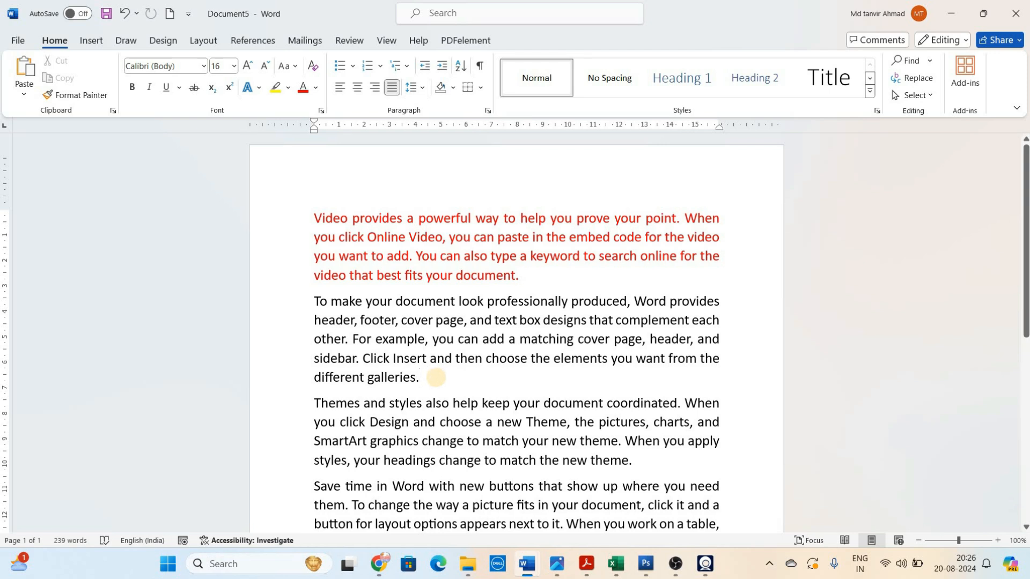
{"action": "key", "text": "Return"}
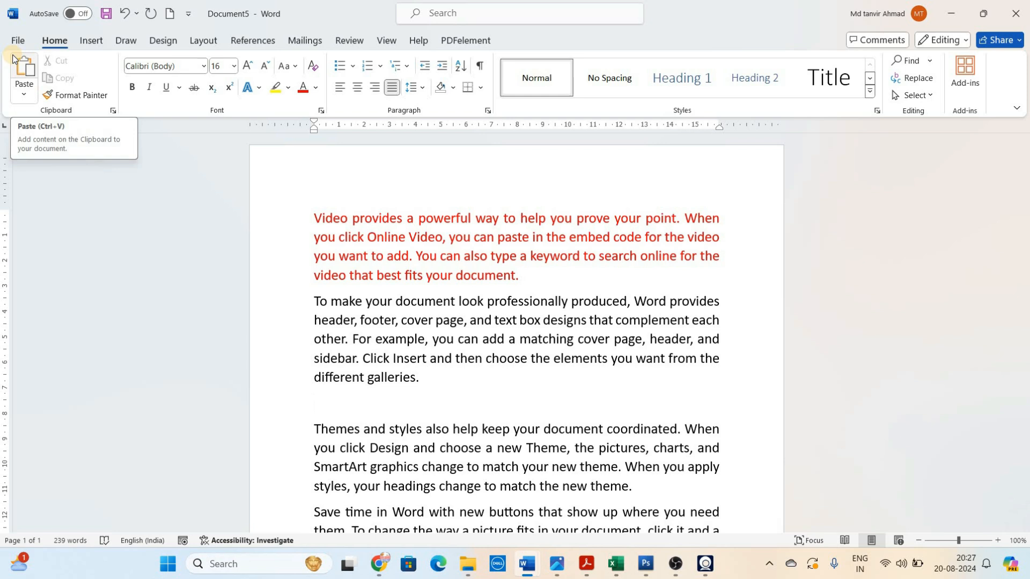
{"action": "left_click", "coordinate": [321, 400]}
{"action": "right_click", "coordinate": [320, 400]}
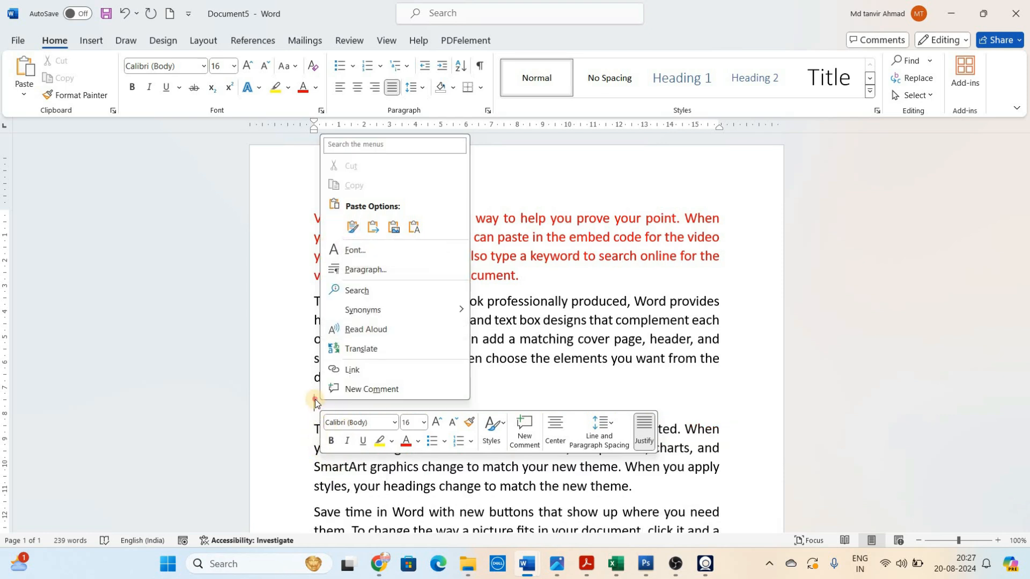
{"action": "left_click", "coordinate": [314, 398]}
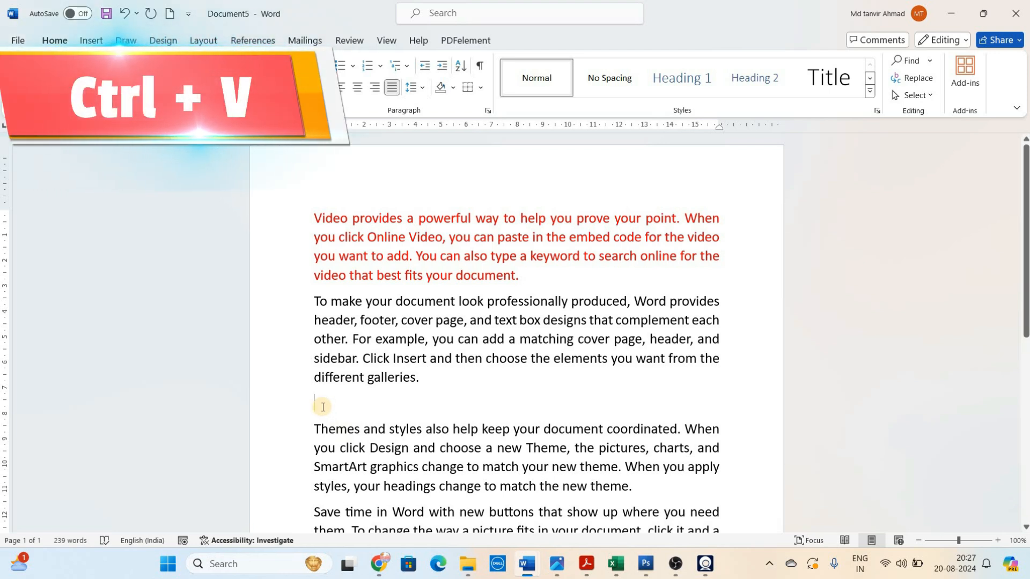
{"action": "key", "text": "ctrl+v"}
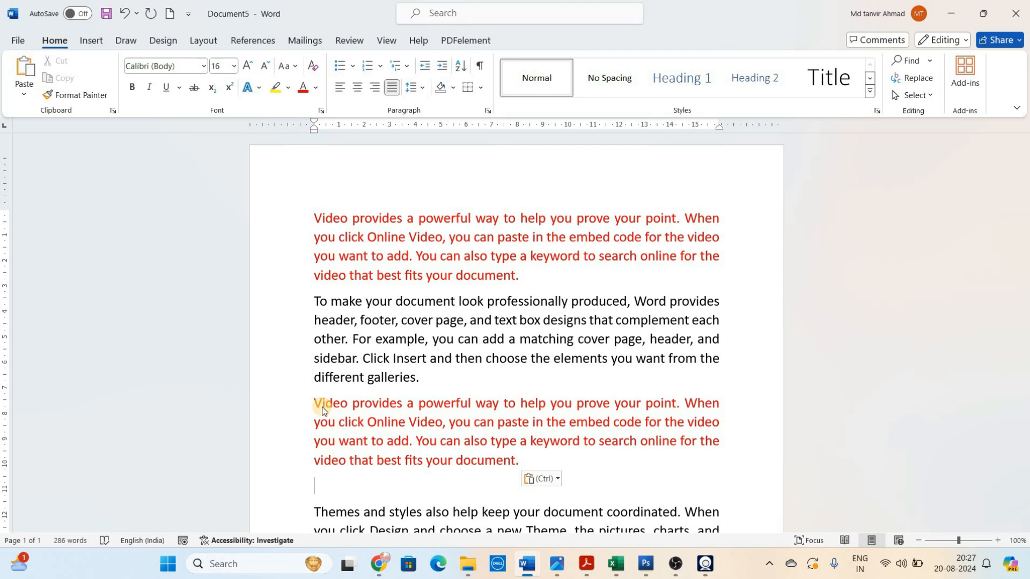
- Paste four more copies of the red paragraph below the pasted one, and delete these extra copies
{"action": "key", "text": "ctrl+v"}
{"action": "key", "text": "ctrl+v"}
{"action": "key", "text": "ctrl+v"}
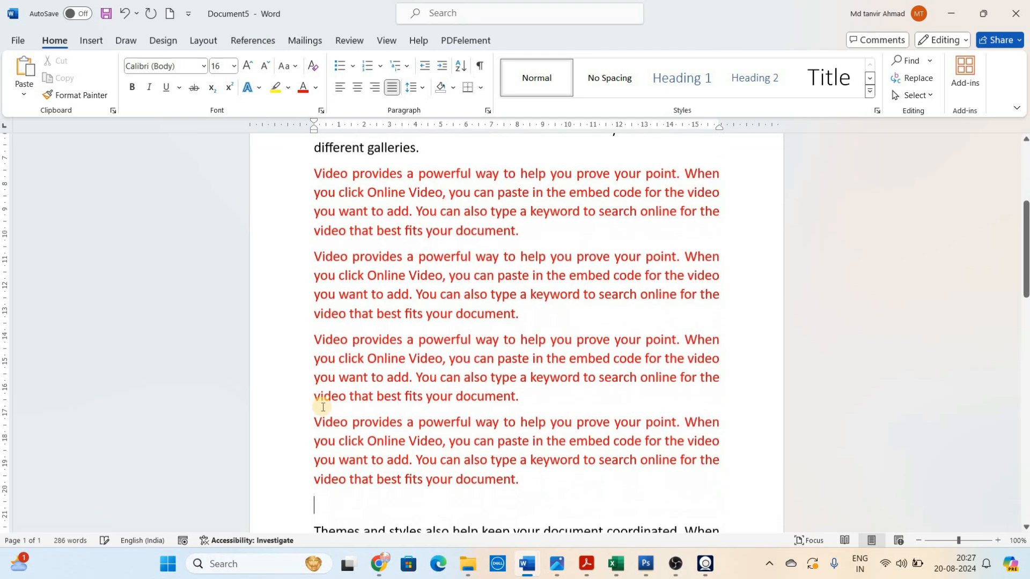
{"action": "key", "text": "ctrl+v"}
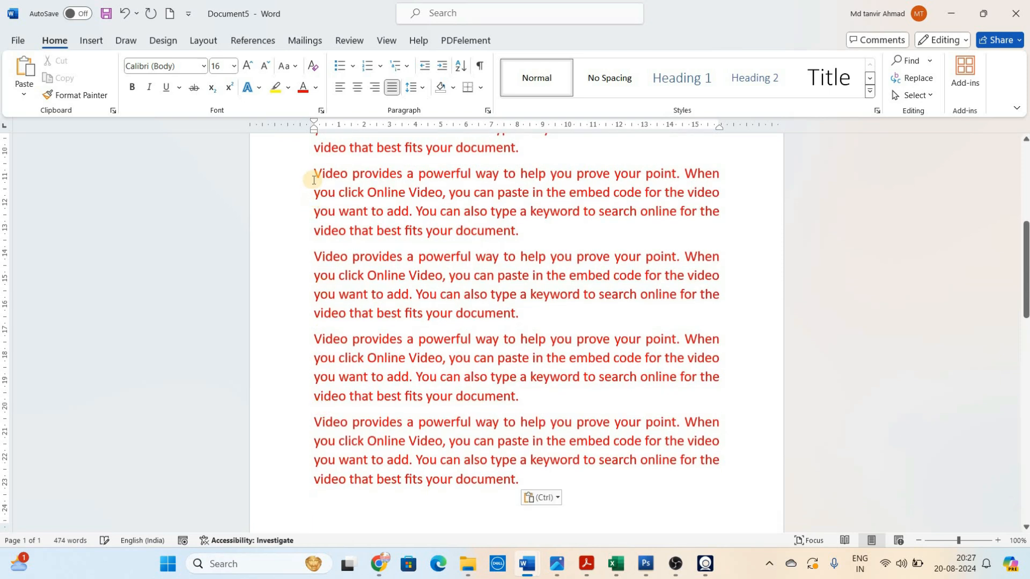
{"action": "left_click_drag", "start_coordinate": [313, 177], "coordinate": [594, 466]}
{"action": "key", "text": "Delete"}
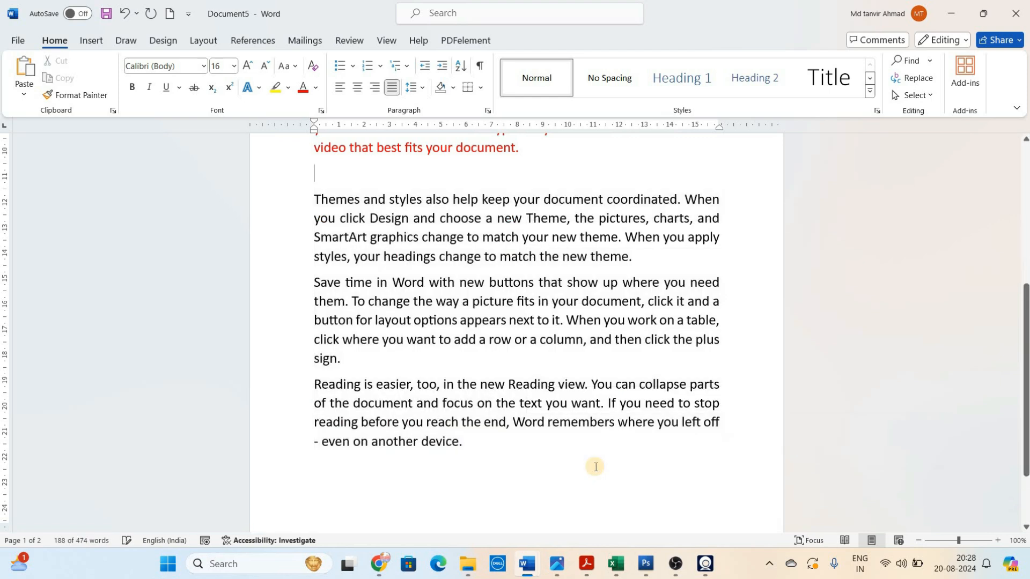
- Copy the "To make your document" paragraph together with the red paragraph below it, and paste both at the end of the document
{"action": "left_click_drag", "start_coordinate": [1022, 321], "coordinate": [1022, 169]}
{"action": "left_click_drag", "start_coordinate": [315, 298], "coordinate": [534, 460]}
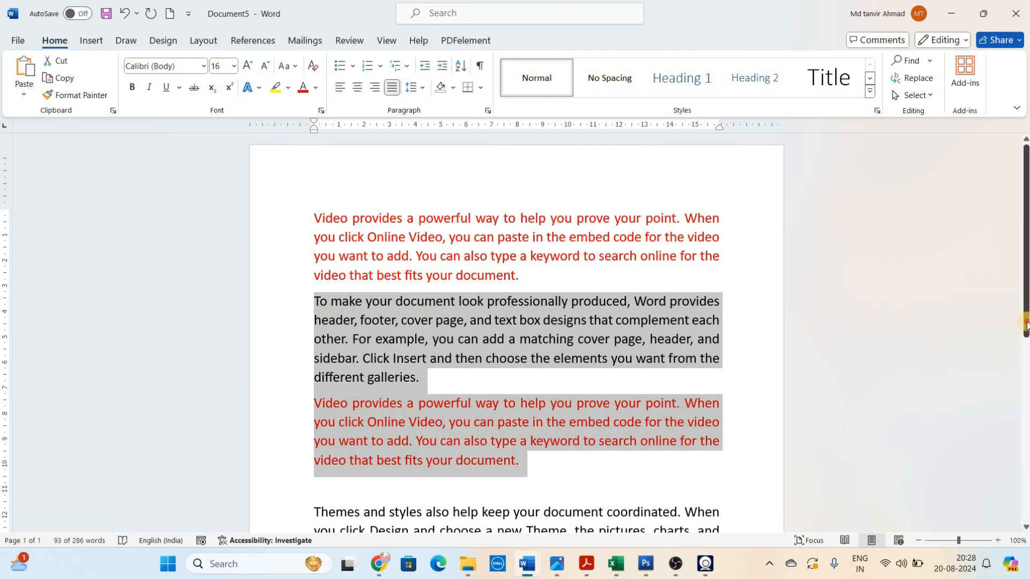
{"action": "left_click_drag", "start_coordinate": [1026, 322], "coordinate": [1026, 492]}
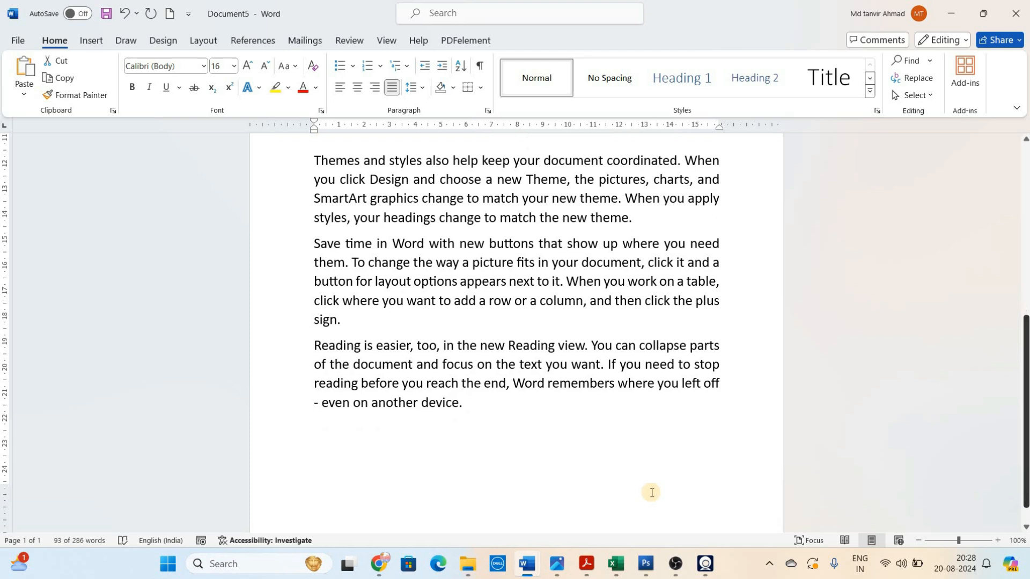
{"action": "left_click", "coordinate": [339, 433]}
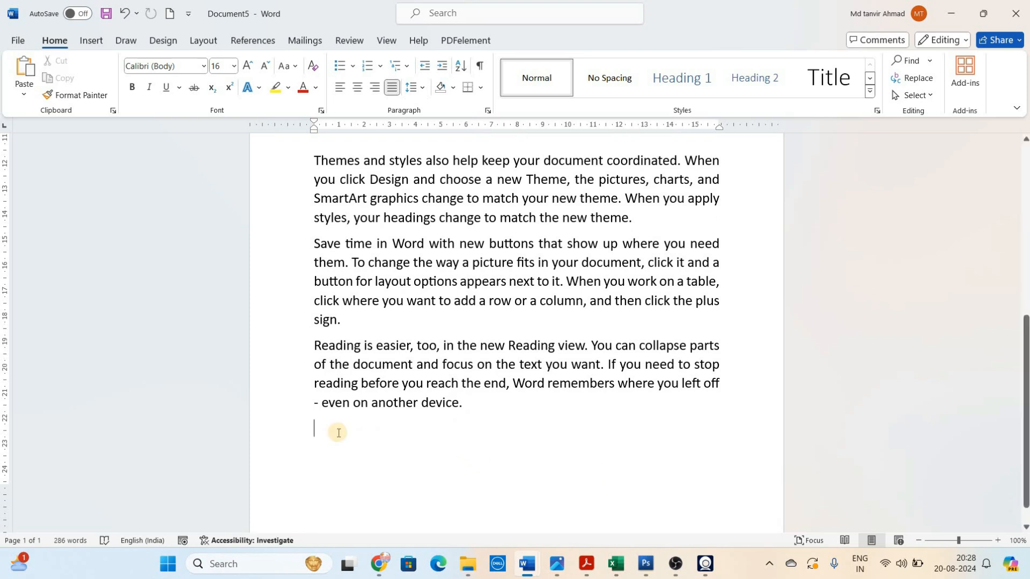
{"action": "key", "text": "ctrl+v"}
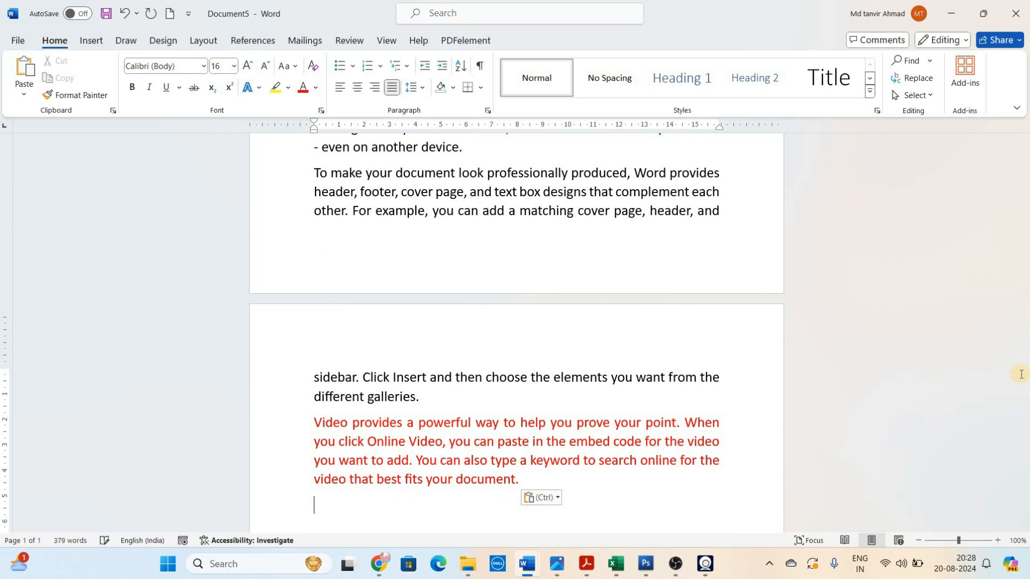
- Change the font color of the second paragraph, "To make your document", to the standard Blue
{"action": "left_click_drag", "start_coordinate": [1025, 377], "coordinate": [1022, 192]}
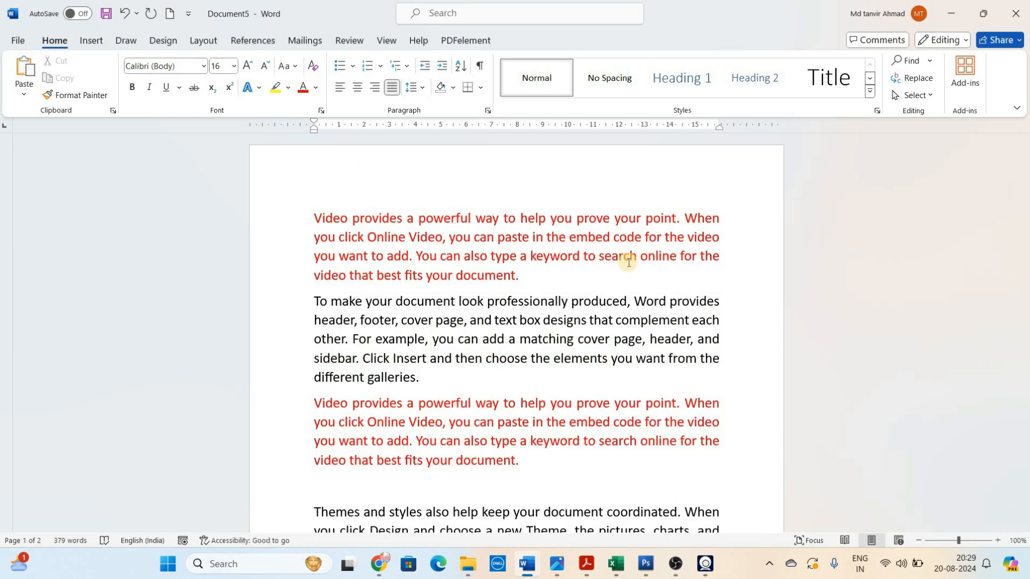
{"action": "left_click", "coordinate": [321, 218]}
{"action": "left_click", "coordinate": [360, 317]}
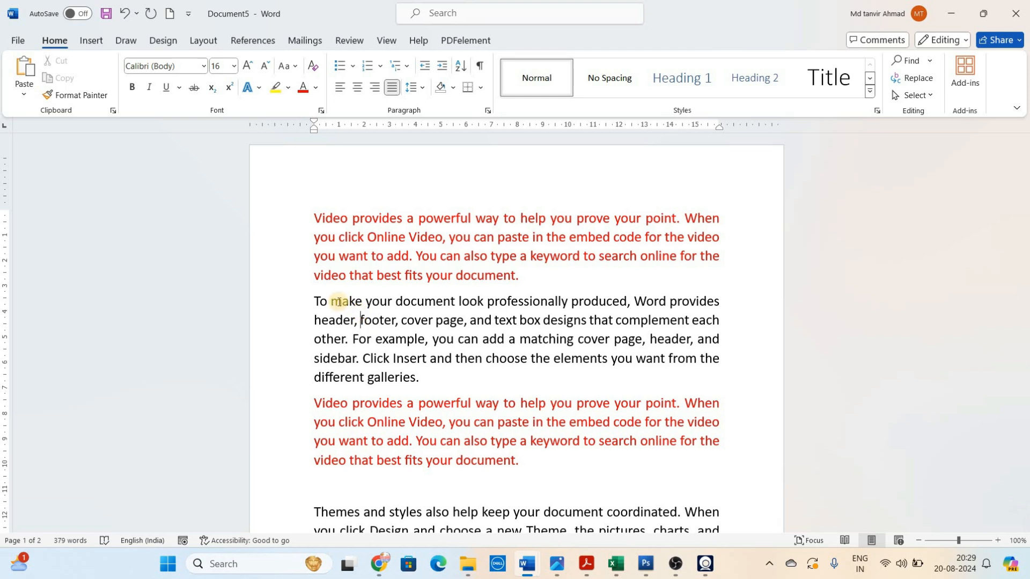
{"action": "left_click_drag", "start_coordinate": [317, 300], "coordinate": [453, 374]}
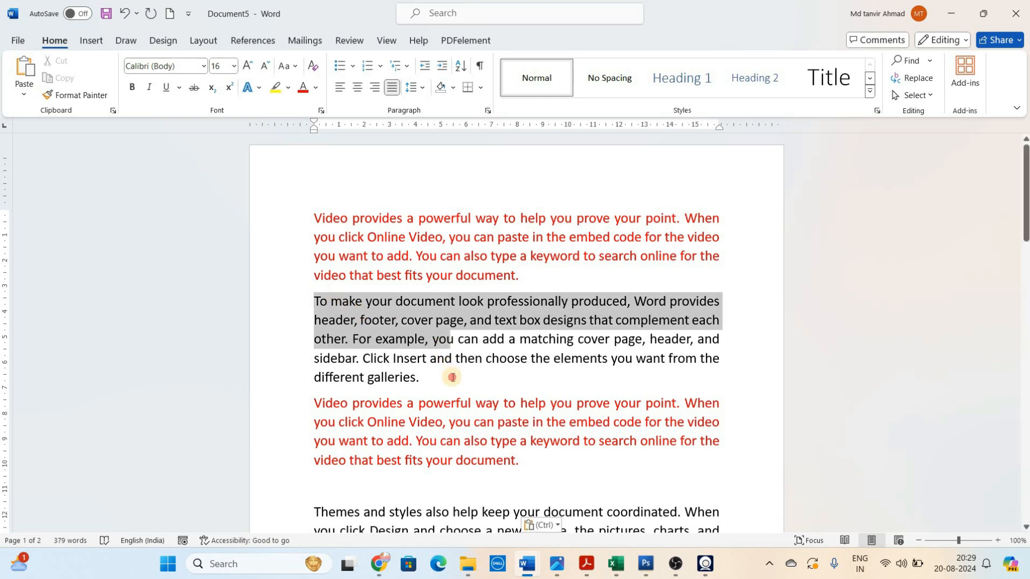
{"action": "left_click", "coordinate": [316, 87]}
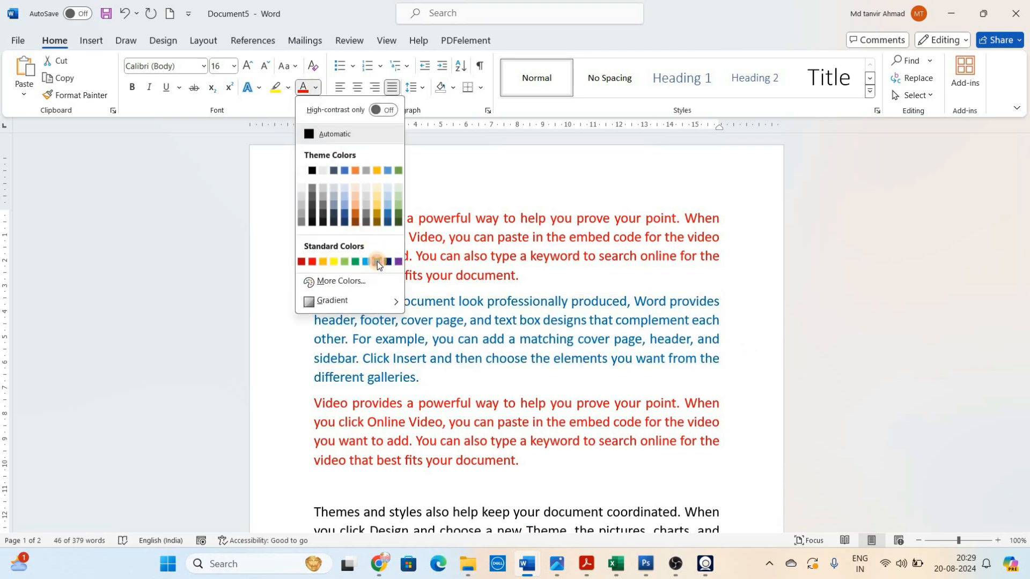
{"action": "left_click", "coordinate": [377, 262]}
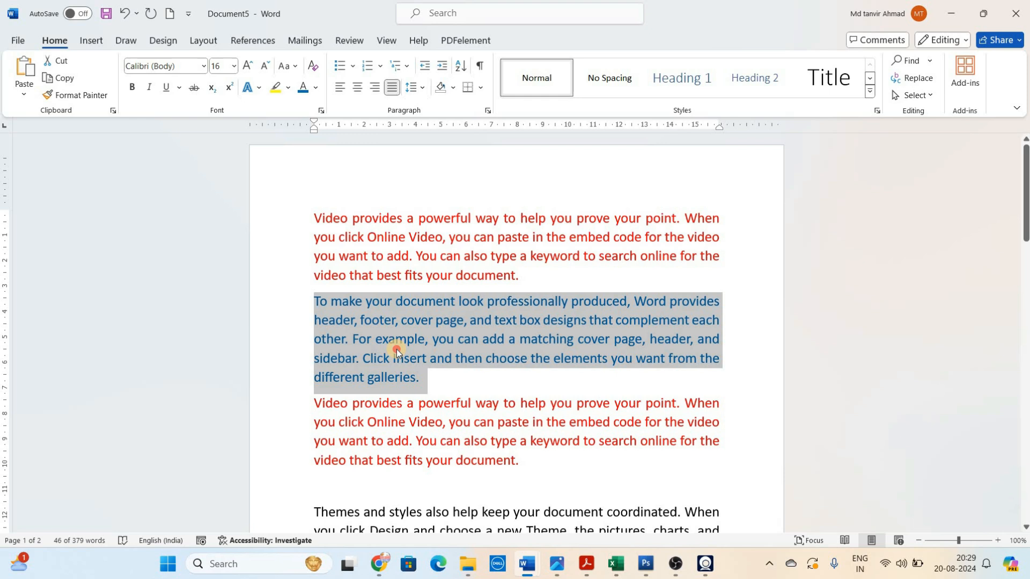
{"action": "left_click", "coordinate": [397, 349]}
{"action": "left_click_drag", "start_coordinate": [313, 299], "coordinate": [419, 374]}
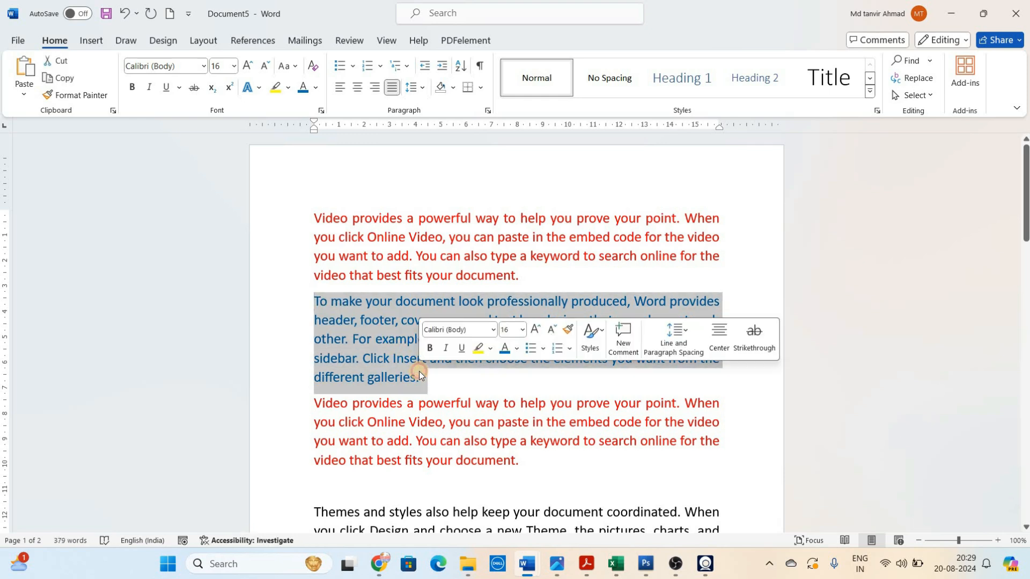
{"action": "left_click", "coordinate": [419, 374]}
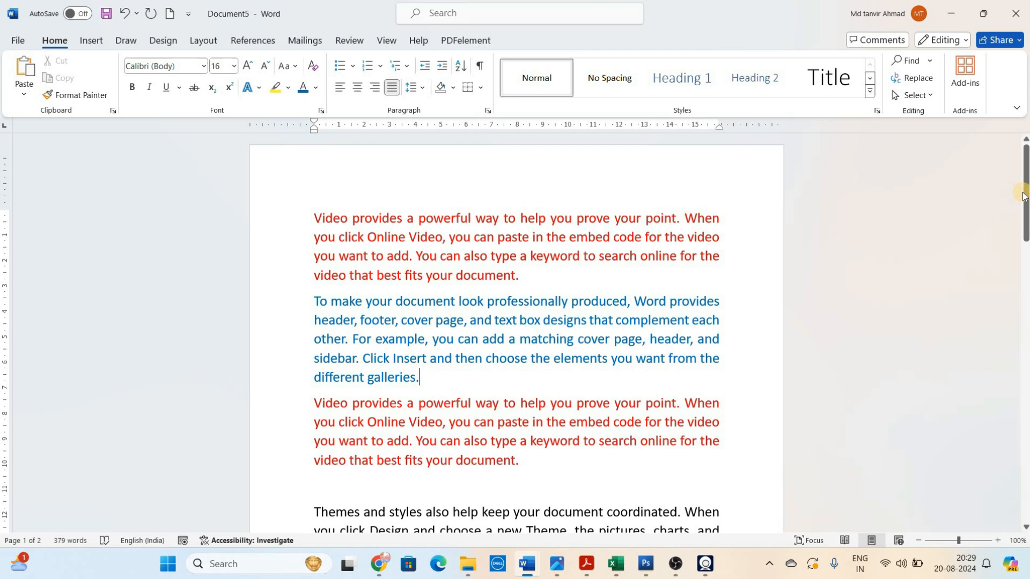
- Cut the whole blue "To make your document" paragraph to the clipboard
{"action": "left_click", "coordinate": [1019, 326]}
{"action": "left_click", "coordinate": [359, 293]}
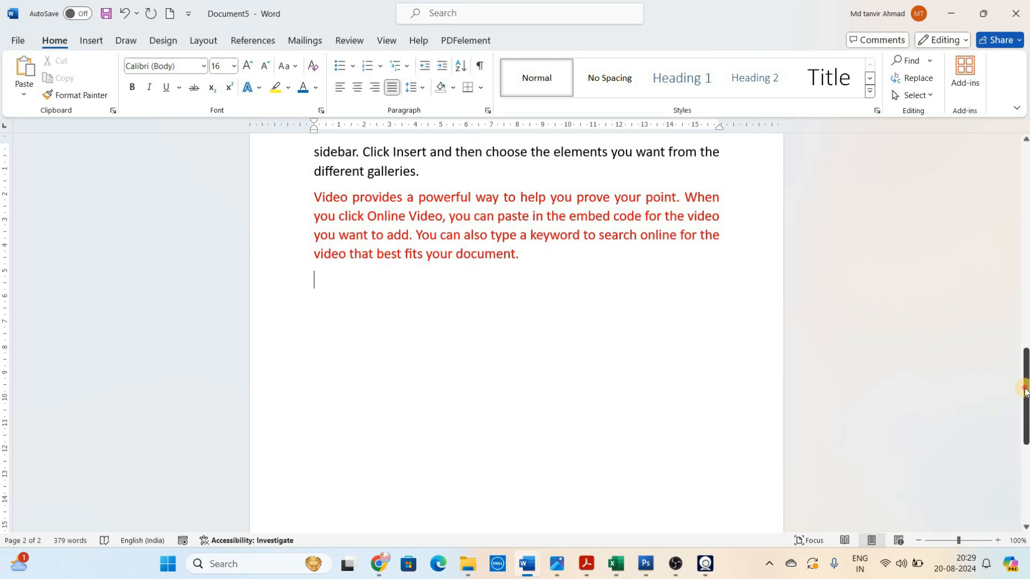
{"action": "left_click_drag", "start_coordinate": [1024, 390], "coordinate": [1025, 186]}
{"action": "left_click", "coordinate": [672, 289]}
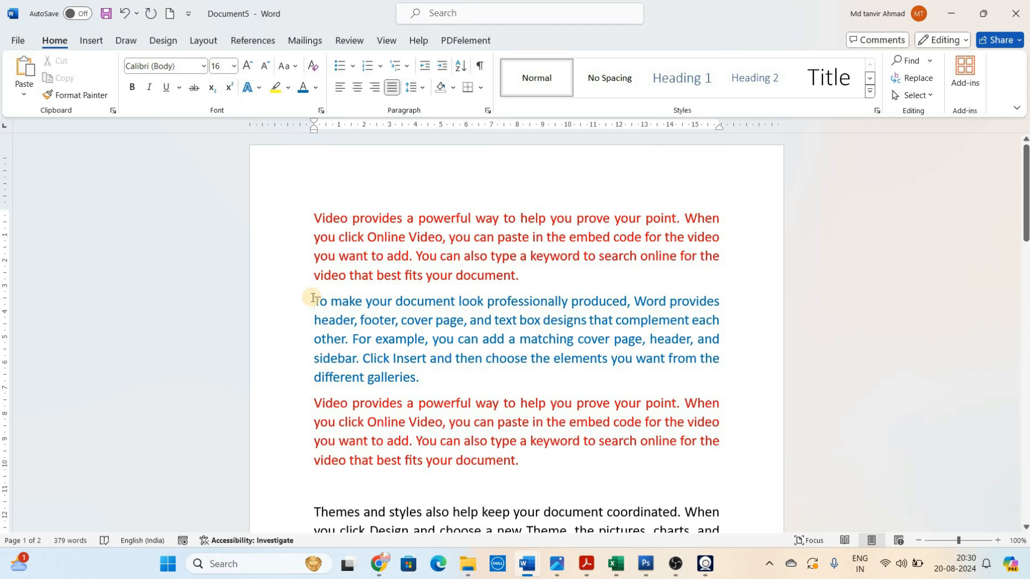
{"action": "left_click_drag", "start_coordinate": [313, 298], "coordinate": [441, 379]}
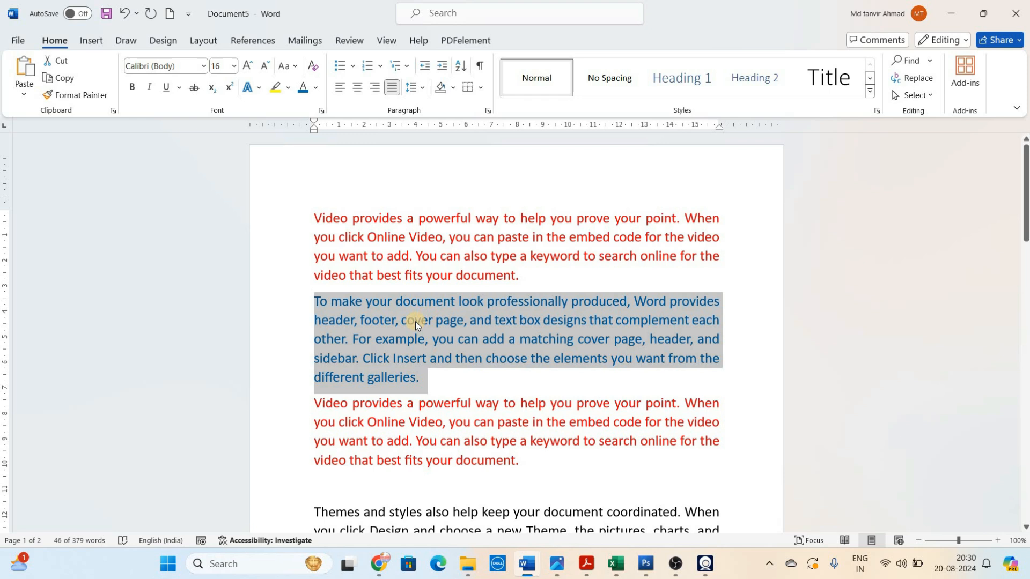
{"action": "right_click", "coordinate": [448, 317]}
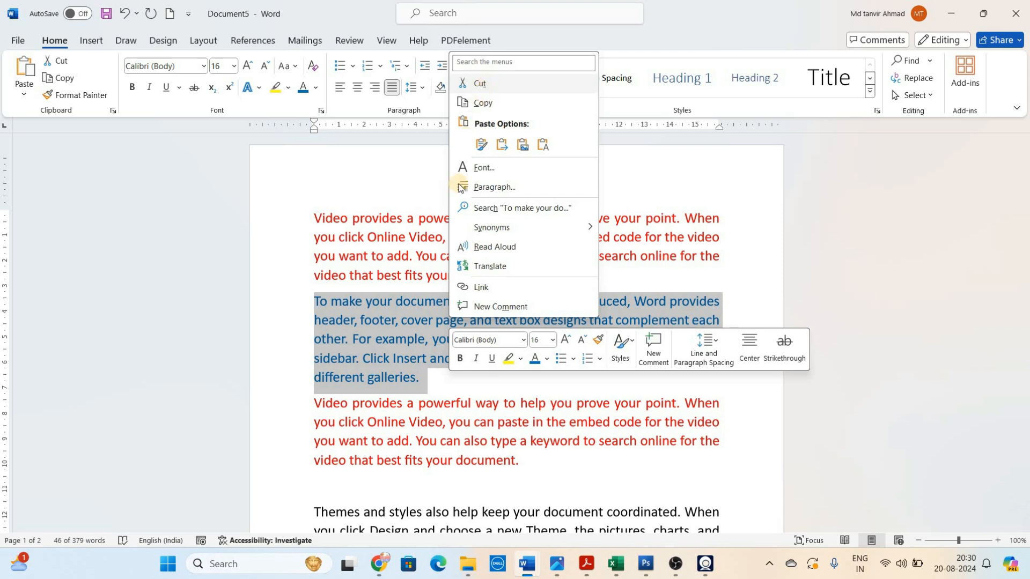
{"action": "left_click", "coordinate": [421, 311]}
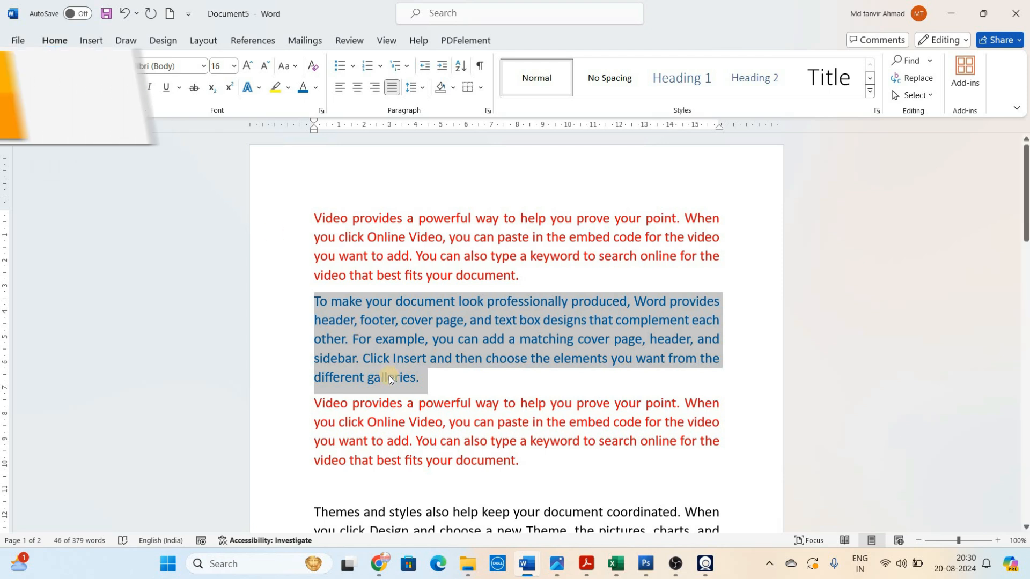
{"action": "key", "text": "ctrl+x"}
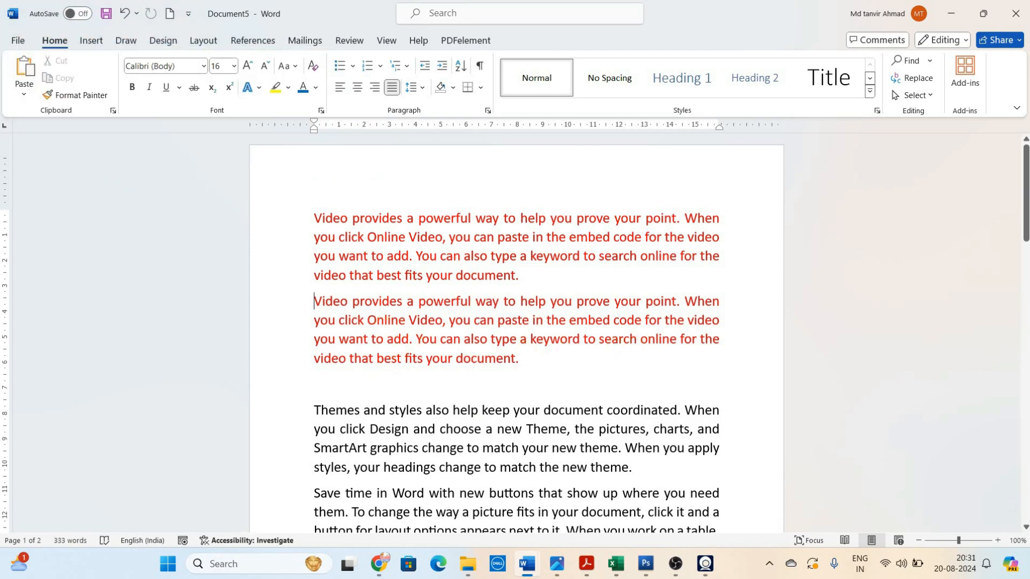
- Paste the cut blue paragraph on the empty line at the end of the document, below the last red paragraph
{"action": "left_click_drag", "start_coordinate": [1025, 234], "coordinate": [1026, 413]}
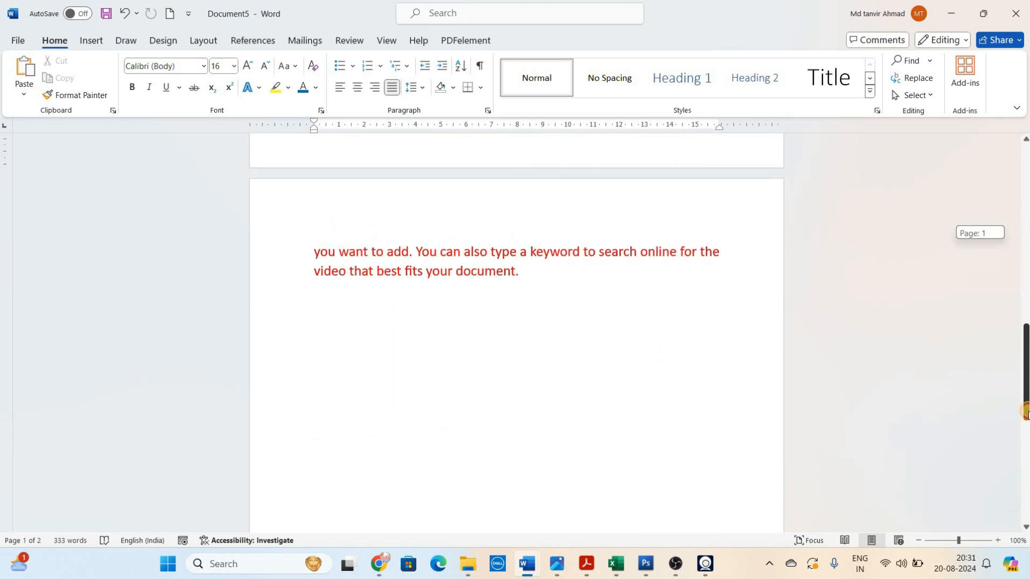
{"action": "left_click", "coordinate": [320, 290]}
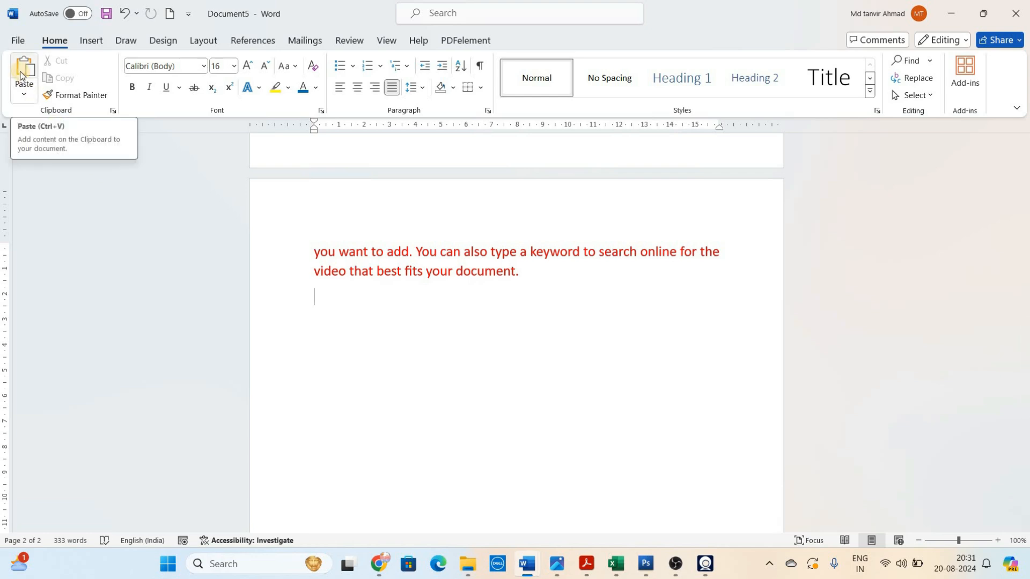
{"action": "right_click", "coordinate": [316, 297]}
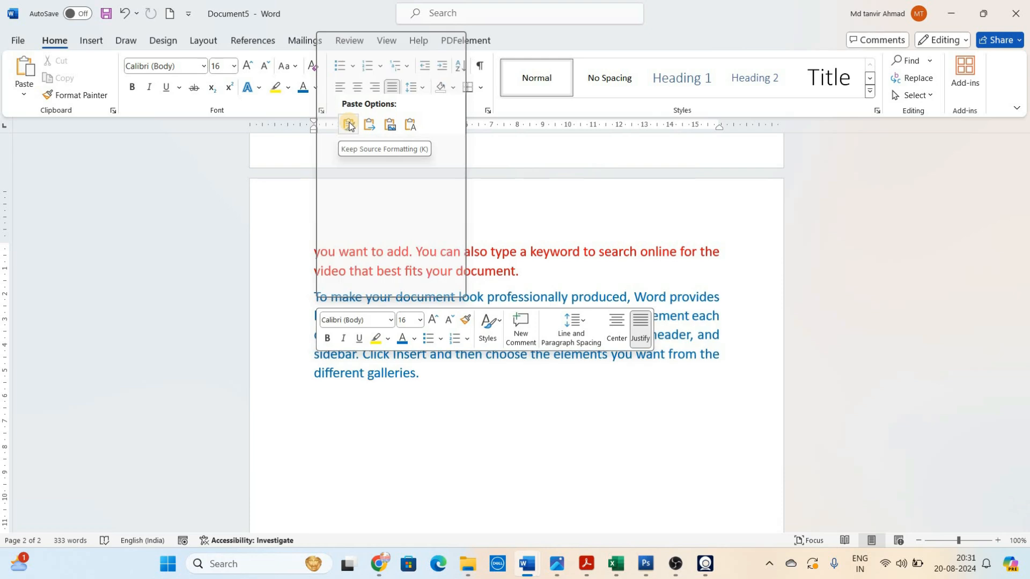
{"action": "left_click", "coordinate": [354, 388]}
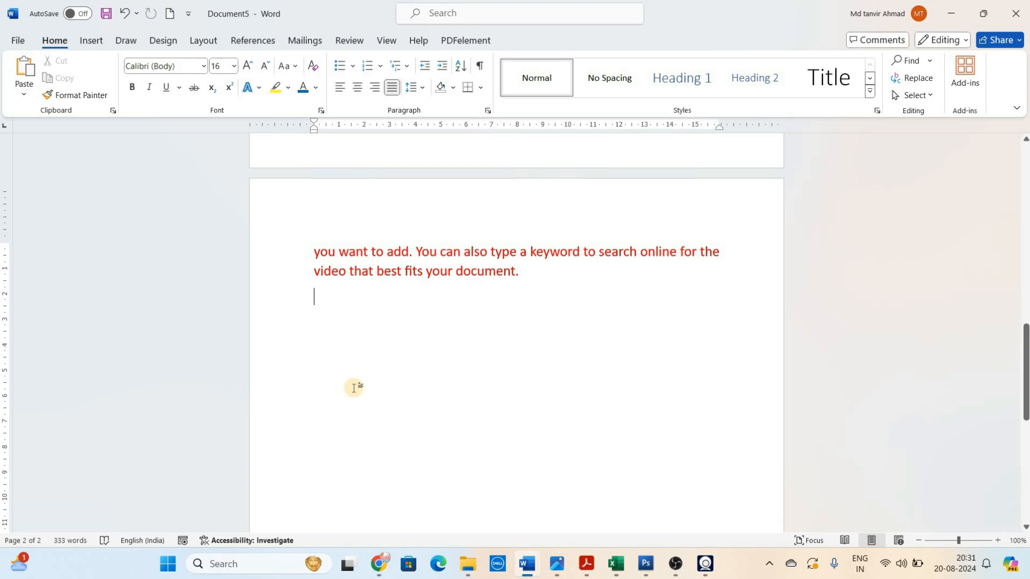
{"action": "key", "text": "ctrl+v"}
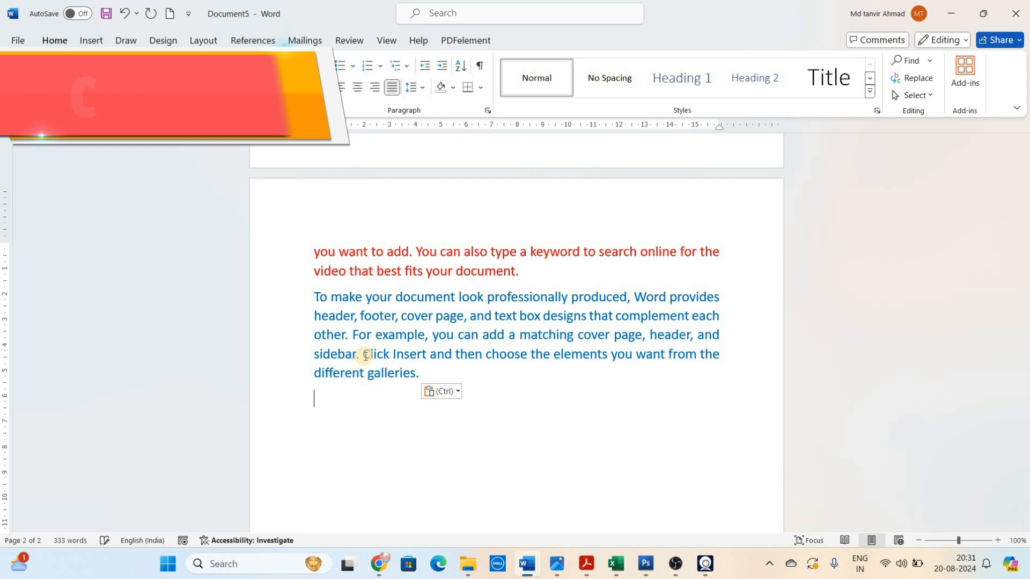
{"action": "scroll", "coordinate": [354, 387], "scroll_direction": "up", "scroll_amount": 3}
{"action": "scroll", "coordinate": [354, 387], "scroll_direction": "up", "scroll_amount": 10}
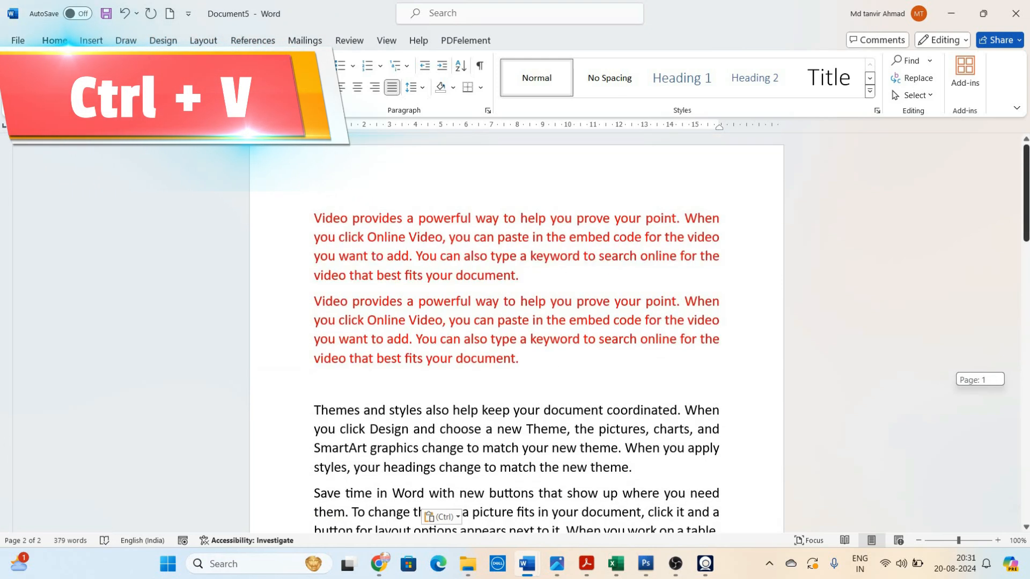
- Paste two more copies of the blue paragraph below the first one, and delete these extra copies
{"action": "left_click_drag", "start_coordinate": [1022, 204], "coordinate": [1011, 386]}
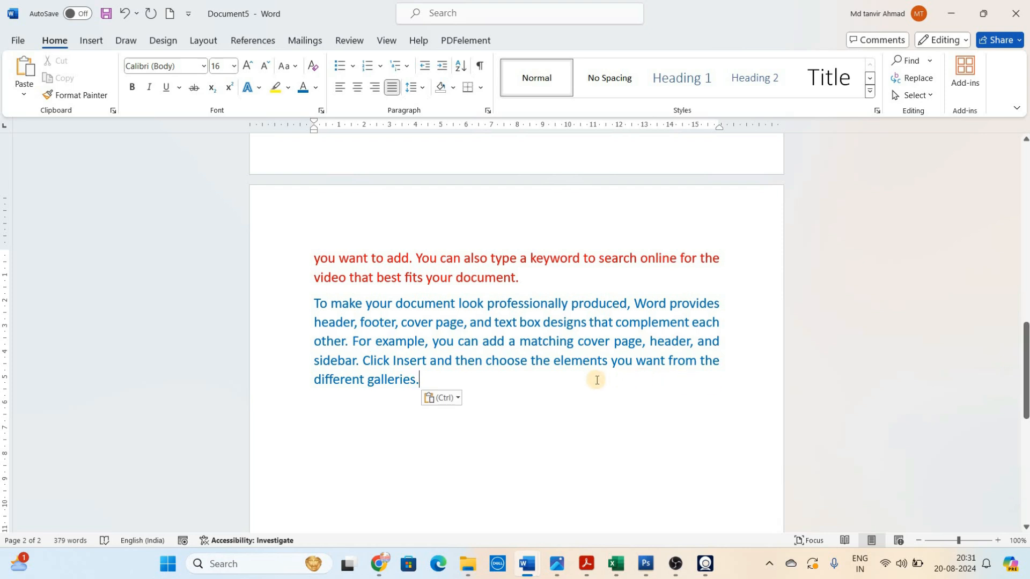
{"action": "key", "text": "Return"}
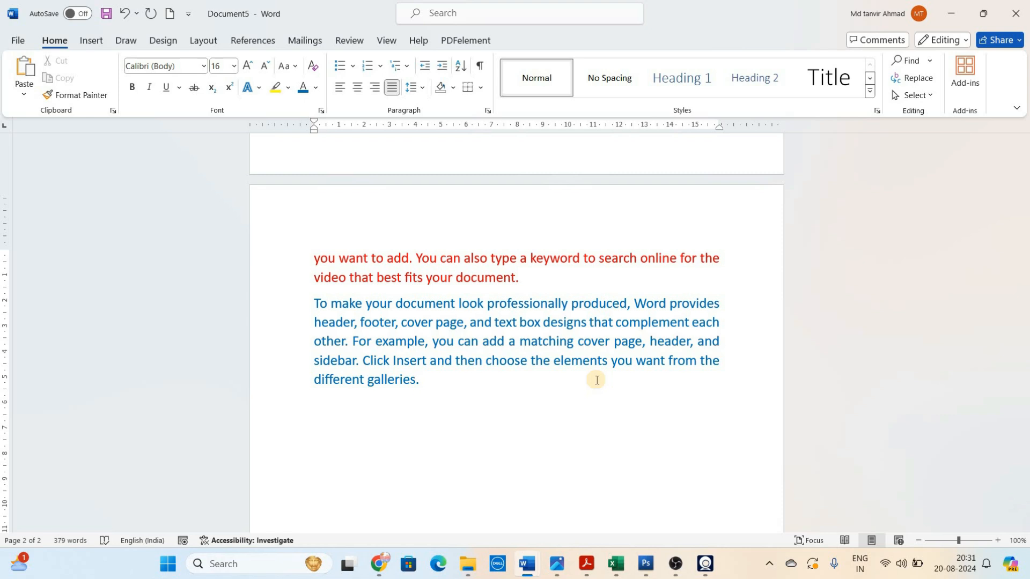
{"action": "key", "text": "ctrl+v"}
{"action": "key", "text": "ctrl+v"}
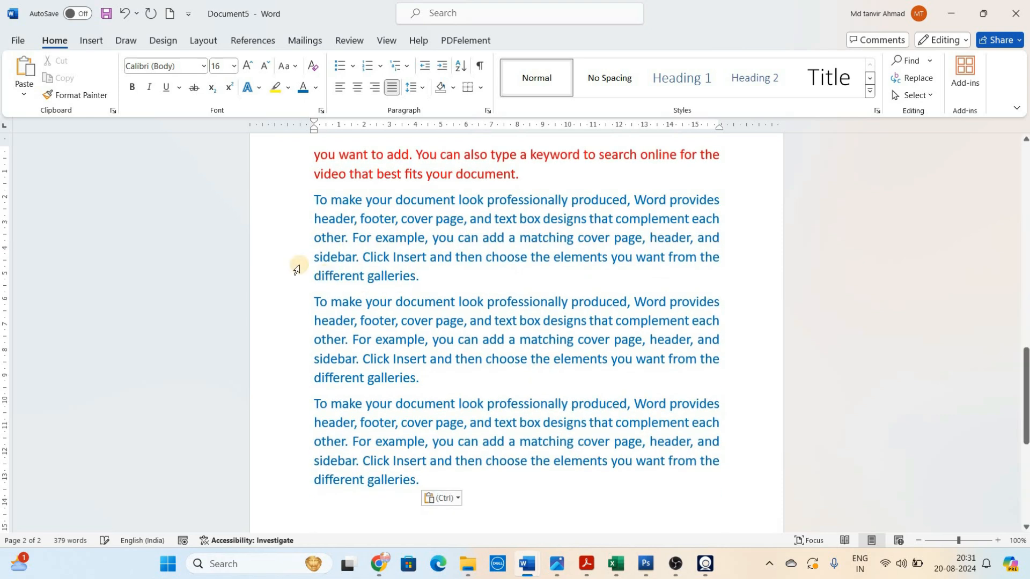
{"action": "left_click_drag", "start_coordinate": [315, 302], "coordinate": [441, 487]}
{"action": "key", "text": "Delete"}
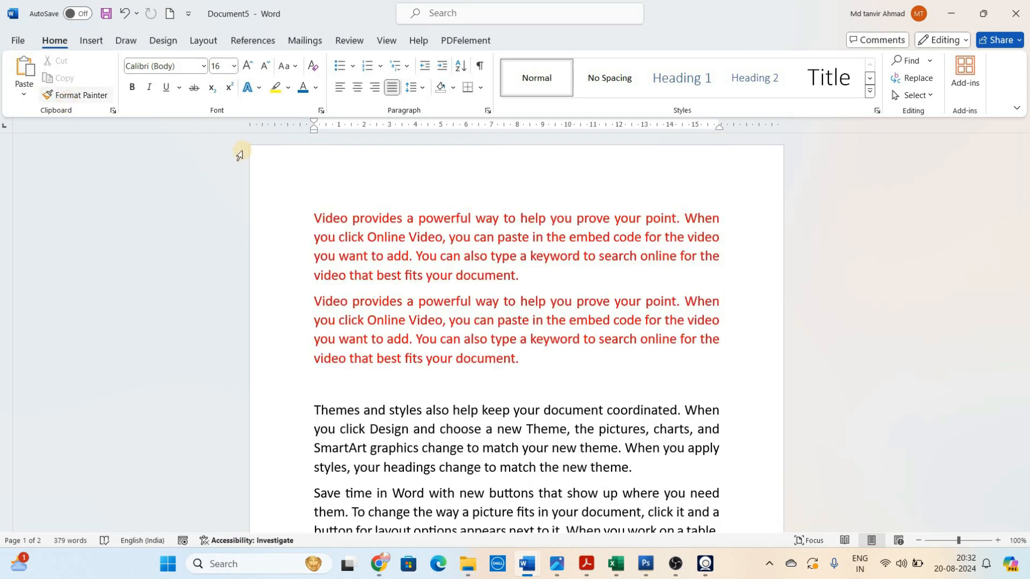
- Set the whole first red paragraph in Times New Roman and make it italic
{"action": "left_click", "coordinate": [312, 214]}
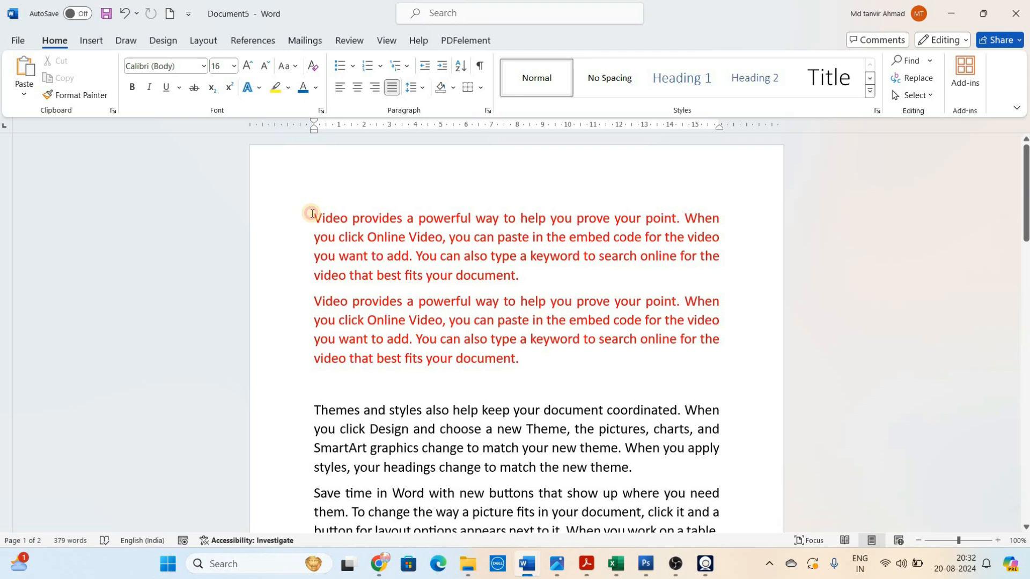
{"action": "left_click_drag", "start_coordinate": [312, 214], "coordinate": [560, 276]}
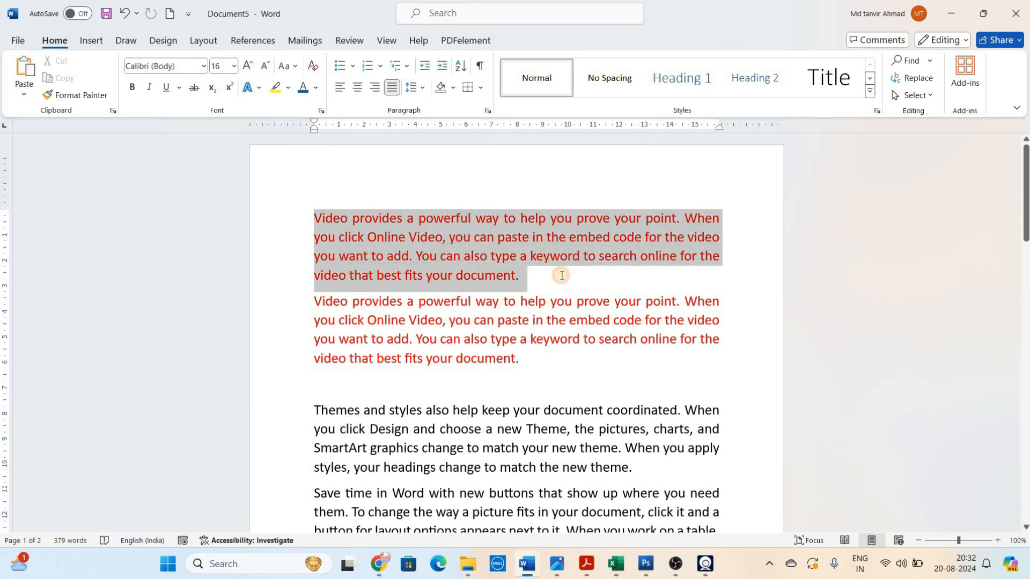
{"action": "left_click", "coordinate": [177, 66]}
{"action": "type", "text": "T"}
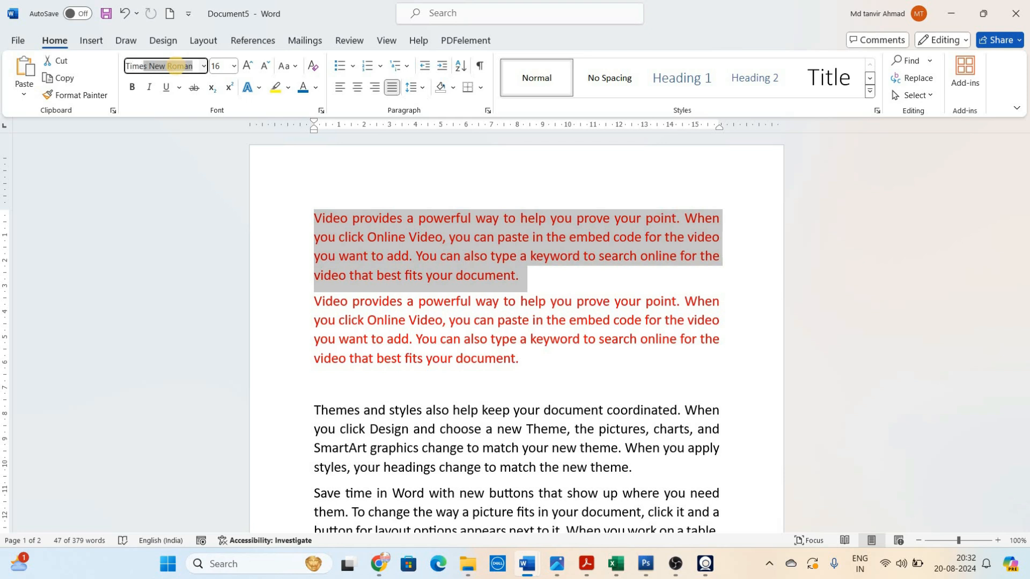
{"action": "type", "text": "ime"}
{"action": "key", "text": "Return"}
{"action": "key", "text": "ctrl+i"}
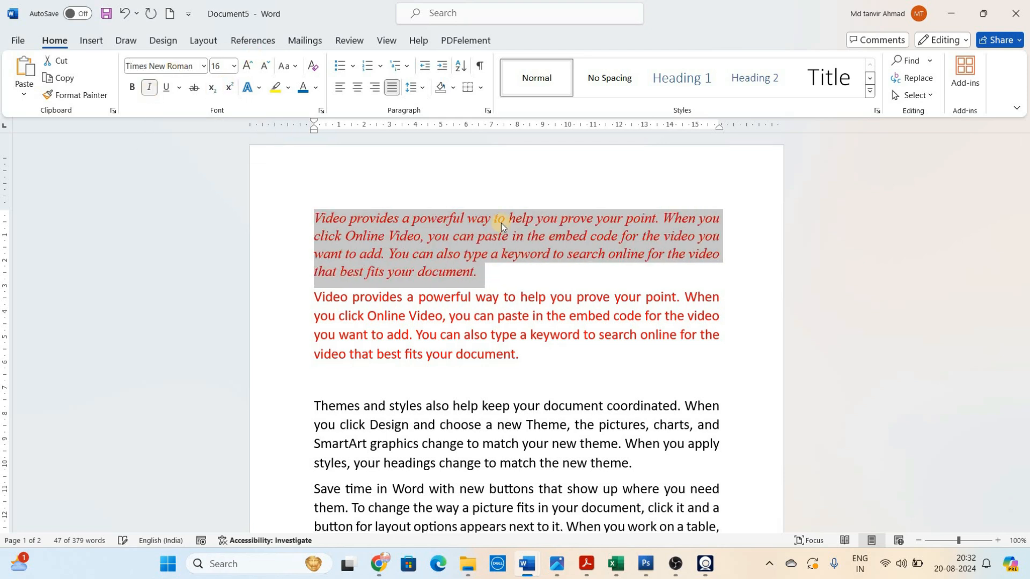
- Enlarge the italic first paragraph to font size 20 and color its text blue
{"action": "left_click", "coordinate": [248, 66]}
{"action": "left_click", "coordinate": [248, 66]}
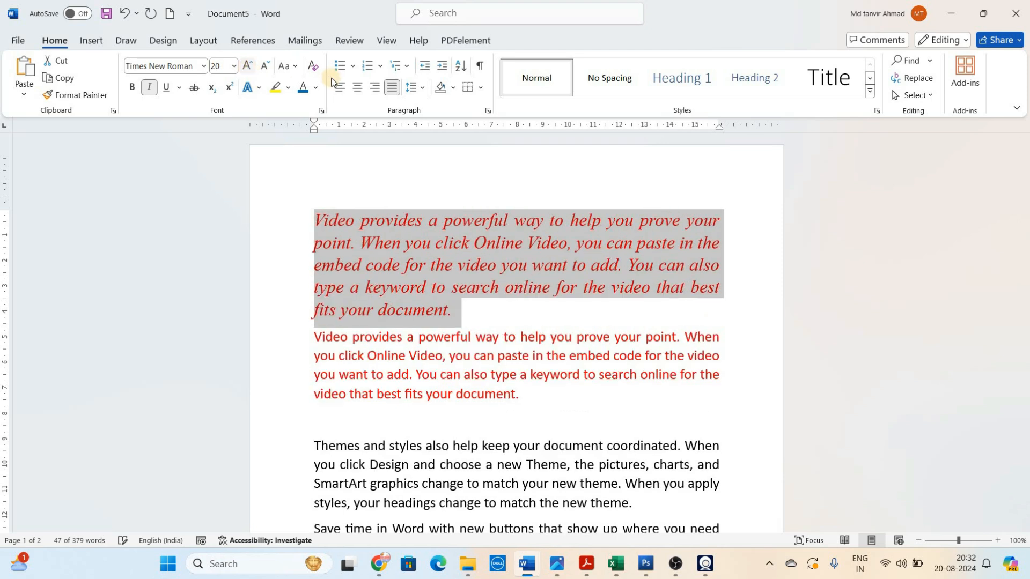
{"action": "left_click", "coordinate": [437, 281]}
{"action": "left_click_drag", "start_coordinate": [317, 220], "coordinate": [445, 304]}
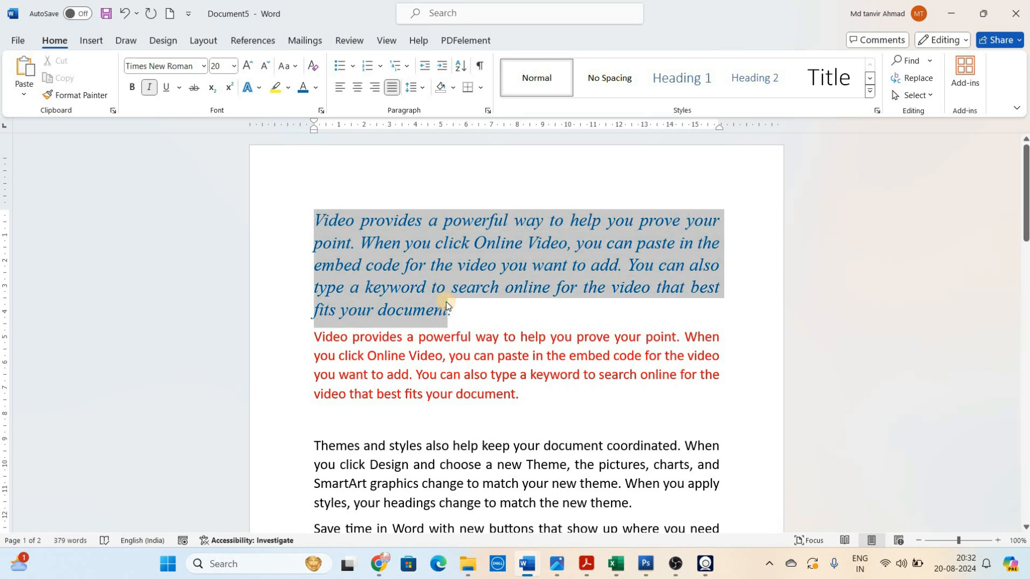
{"action": "left_click", "coordinate": [446, 306]}
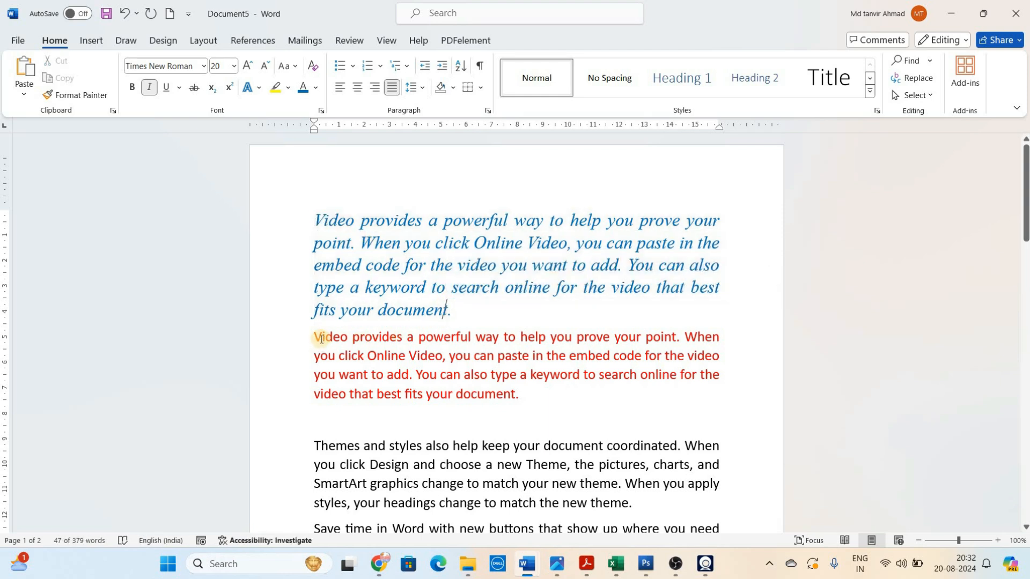
{"action": "triple_click", "coordinate": [442, 422]}
{"action": "left_click", "coordinate": [496, 464]}
{"action": "mouse_move", "coordinate": [496, 465]}
{"action": "left_mouse_down"}
{"action": "mouse_move", "coordinate": [577, 536]}
{"action": "mouse_move", "coordinate": [506, 466]}
{"action": "left_mouse_up"}
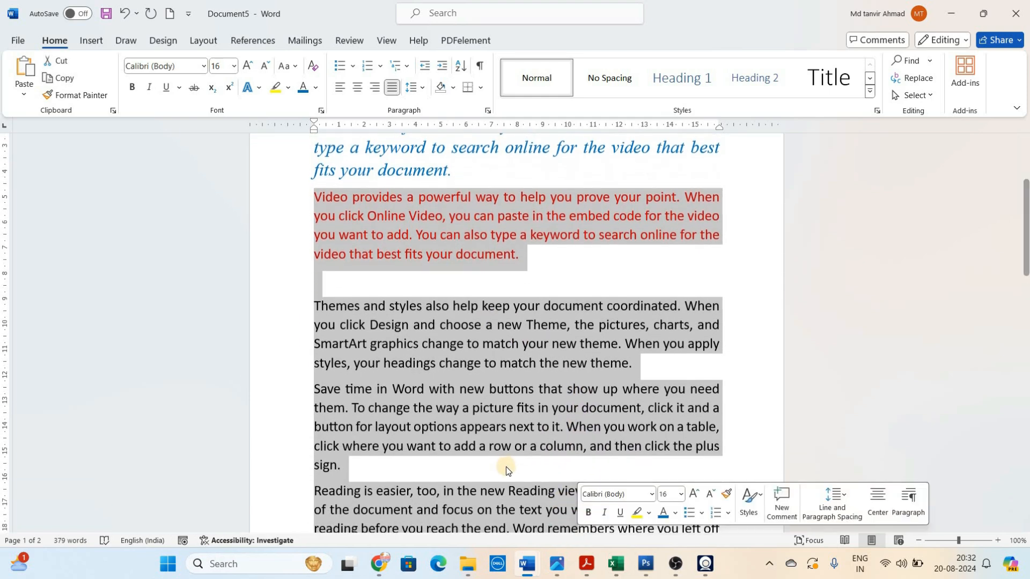
{"action": "left_click", "coordinate": [506, 467]}
{"action": "left_click_drag", "start_coordinate": [1026, 269], "coordinate": [1026, 235]}
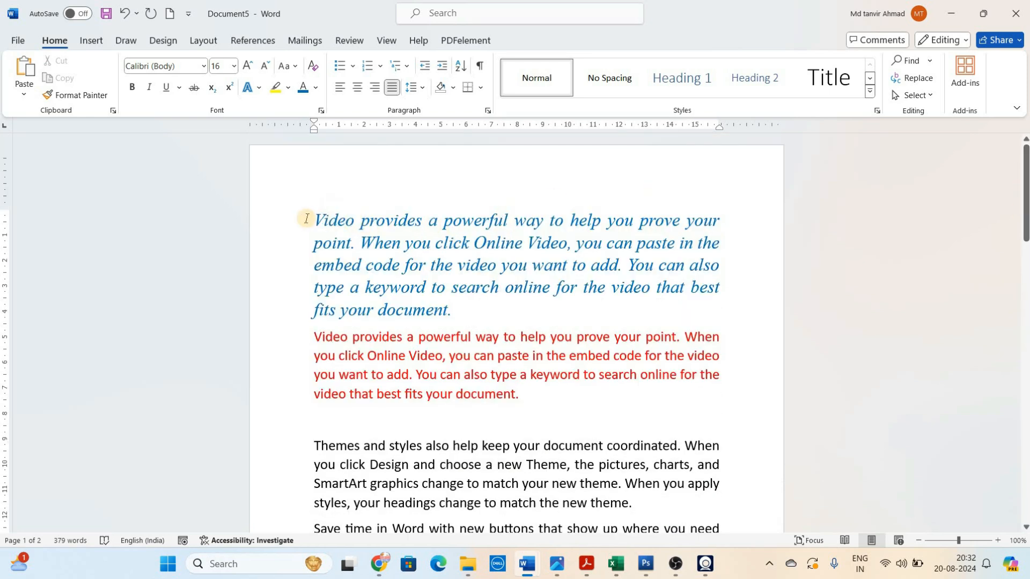
- Copy the first blue italic paragraph's formatting with Format Painter and apply it to all the remaining paragraphs of the document
{"action": "left_click_drag", "start_coordinate": [306, 218], "coordinate": [463, 301]}
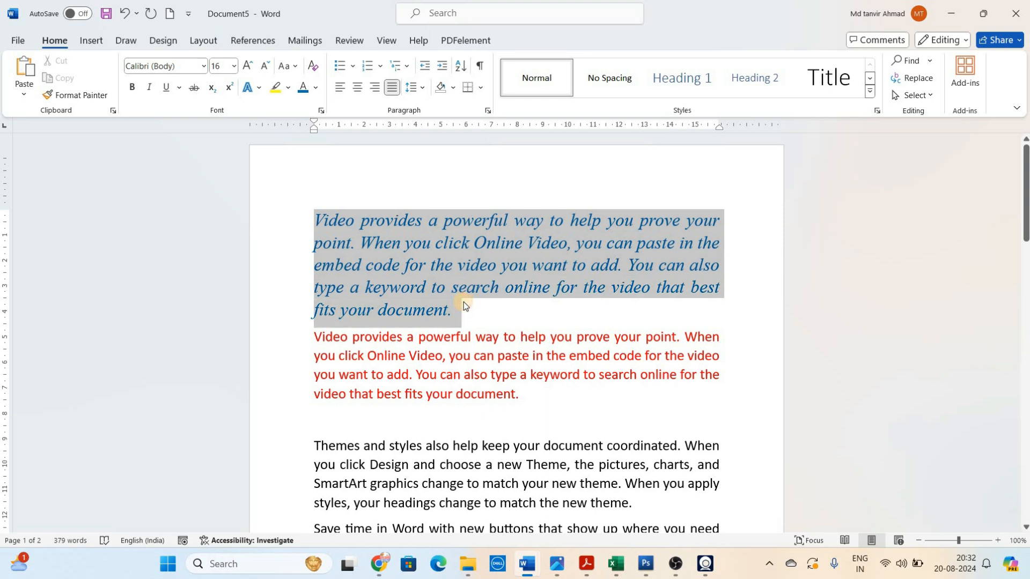
{"action": "left_click", "coordinate": [404, 286]}
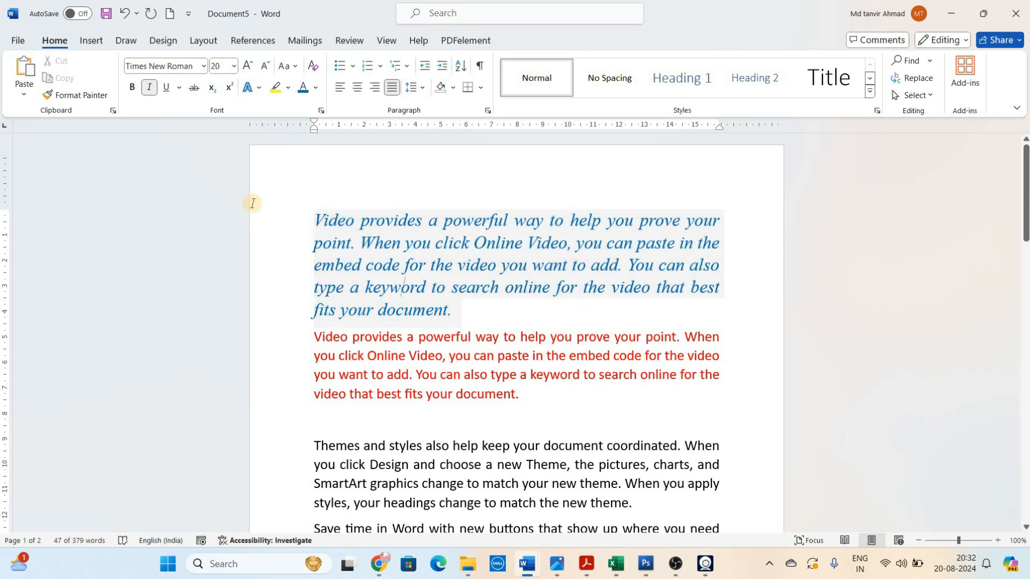
{"action": "left_click", "coordinate": [316, 214]}
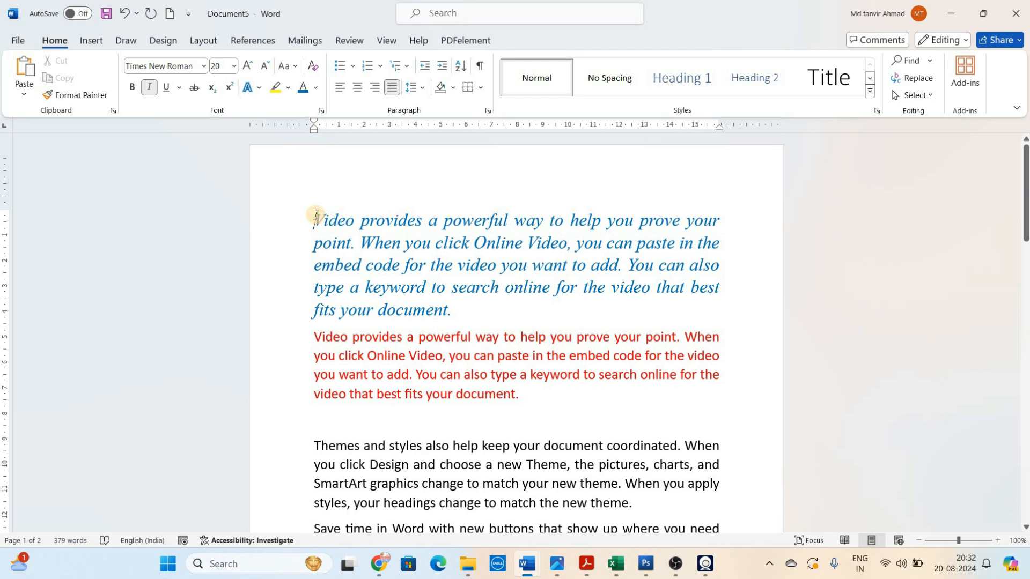
{"action": "left_click_drag", "start_coordinate": [316, 214], "coordinate": [432, 211]}
{"action": "mouse_move", "coordinate": [498, 211]}
{"action": "left_mouse_down"}
{"action": "mouse_move", "coordinate": [483, 282]}
{"action": "mouse_move", "coordinate": [458, 301]}
{"action": "left_mouse_up"}
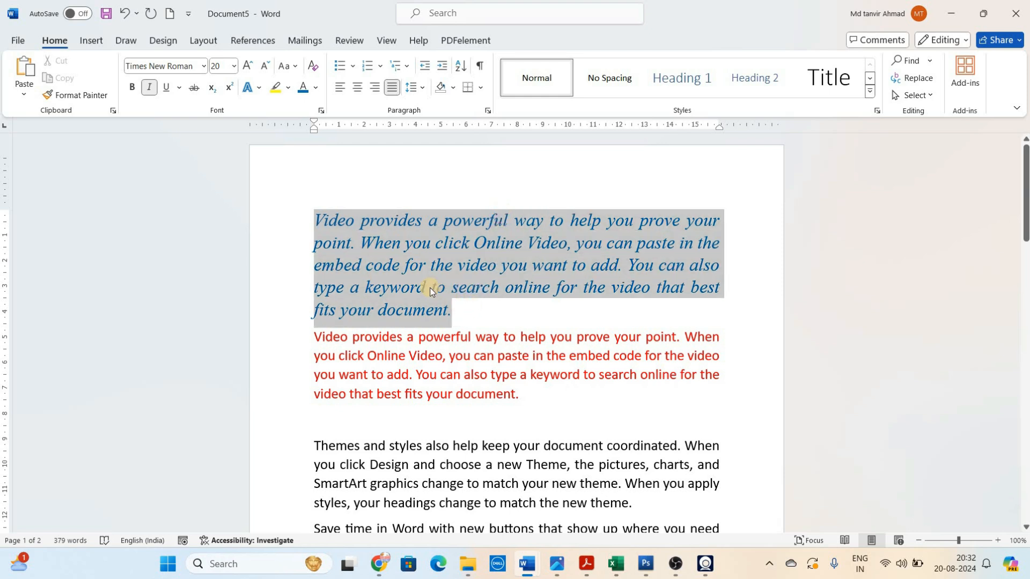
{"action": "left_click", "coordinate": [93, 95]}
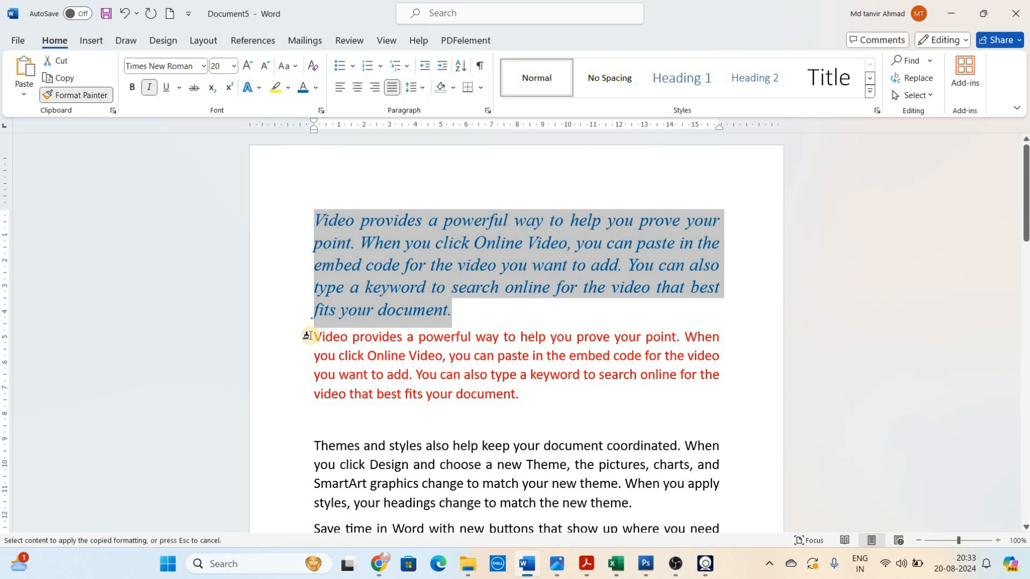
{"action": "mouse_move", "coordinate": [308, 335]}
{"action": "left_mouse_down"}
{"action": "mouse_move", "coordinate": [357, 386]}
{"action": "mouse_move", "coordinate": [450, 528]}
{"action": "mouse_move", "coordinate": [508, 232]}
{"action": "mouse_move", "coordinate": [517, 102]}
{"action": "mouse_move", "coordinate": [524, 310]}
{"action": "mouse_move", "coordinate": [502, 474]}
{"action": "left_mouse_up"}
{"action": "left_click", "coordinate": [564, 389]}
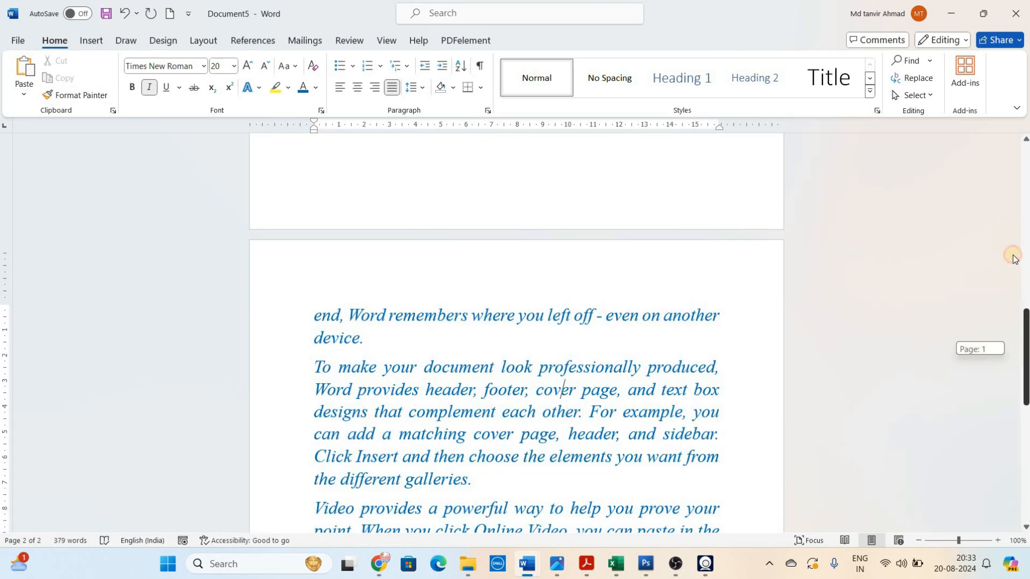
{"action": "scroll", "coordinate": [1013, 258], "scroll_direction": "up", "scroll_amount": 10}
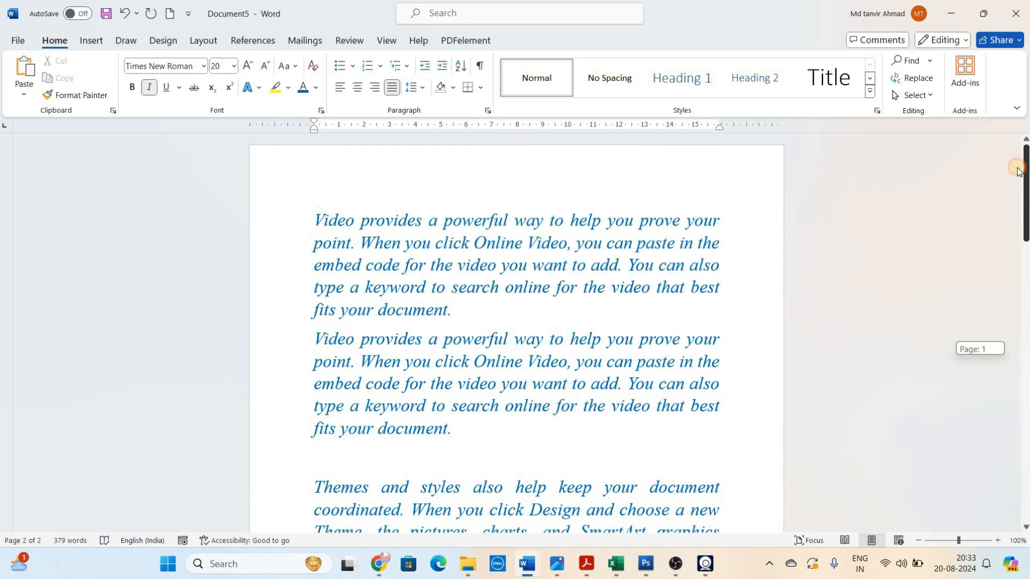
- Create a new blank document, maximize its window, and fill it with sample paragraphs using =rand()
{"action": "left_click", "coordinate": [716, 361]}
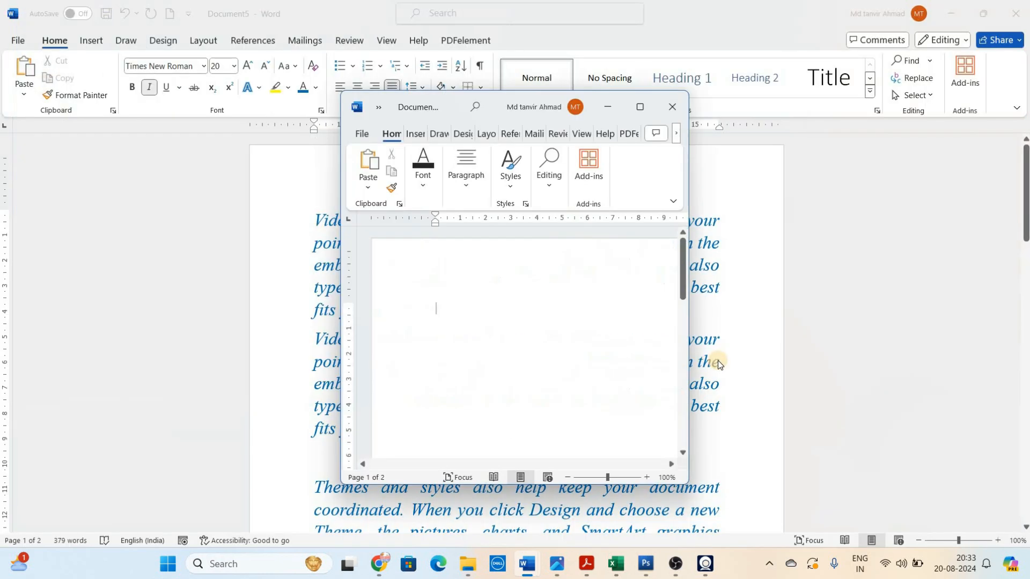
{"action": "left_click", "coordinate": [639, 107]}
{"action": "type", "text": "=r"}
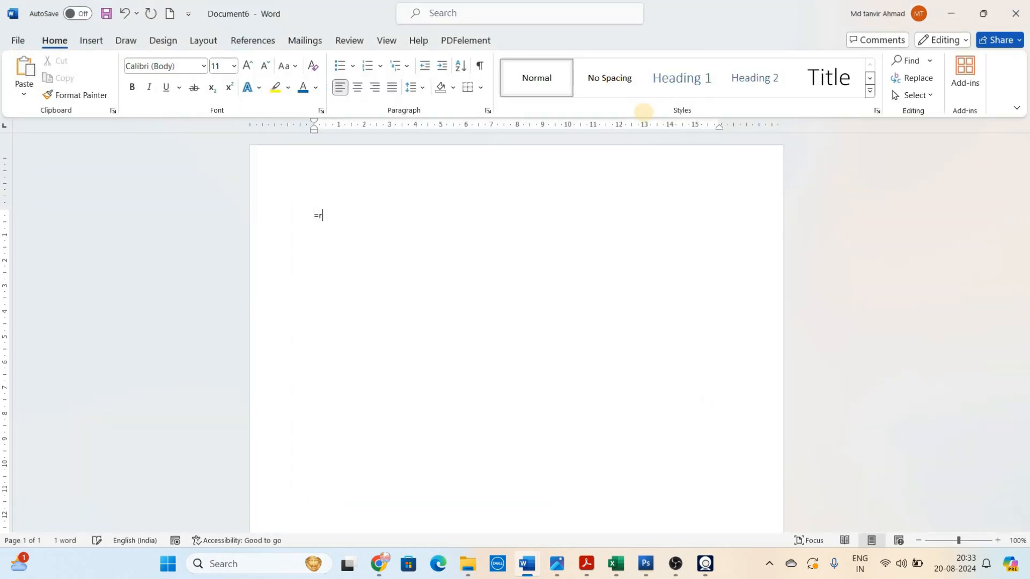
{"action": "type", "text": "and()"}
{"action": "key", "text": "Return"}
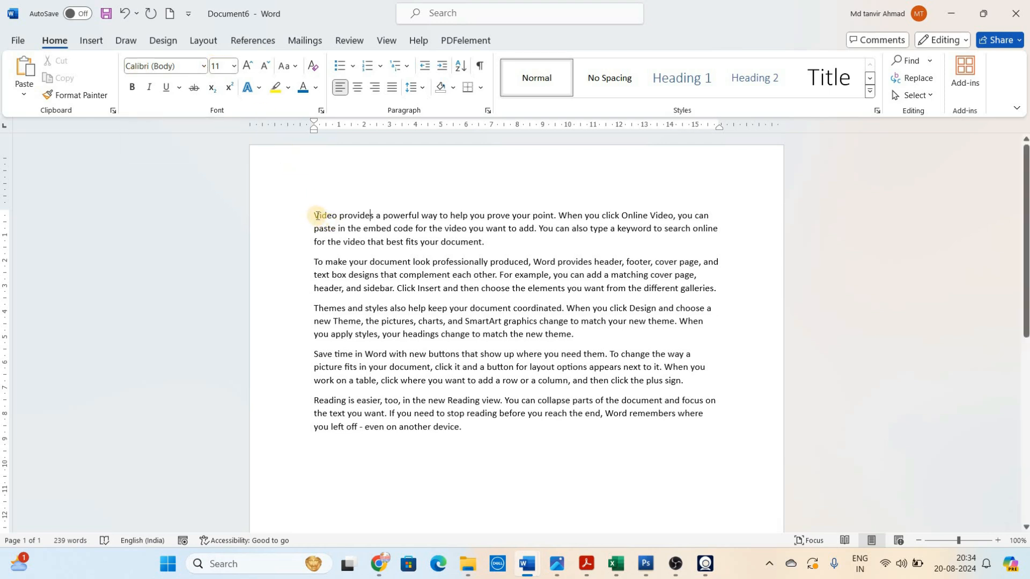
{"action": "left_click_drag", "start_coordinate": [311, 216], "coordinate": [475, 433]}
{"action": "left_click", "coordinate": [440, 402]}
- Switch back to Document5 and pick up the formatting of the opening words "Video provides a powerful" with Format Painter
{"action": "mouse_move", "coordinate": [533, 564]}
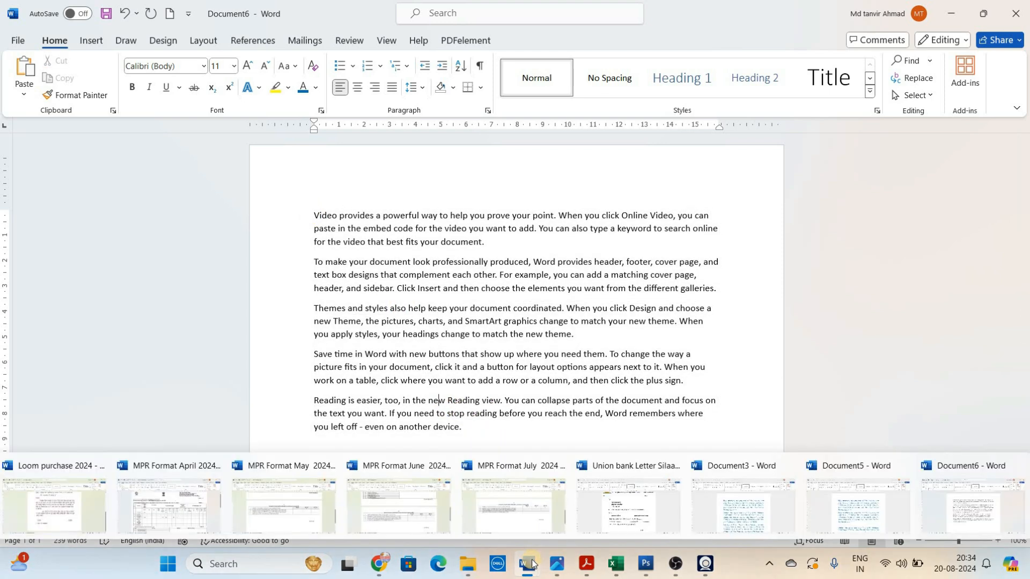
{"action": "left_click", "coordinate": [828, 504]}
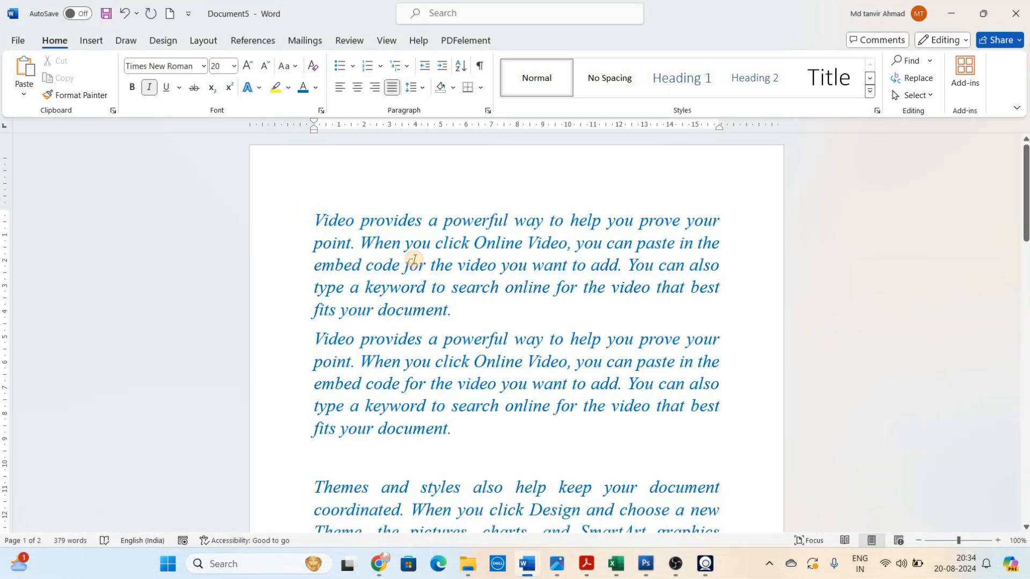
{"action": "left_click", "coordinate": [490, 305], "text": "shift"}
{"action": "left_click", "coordinate": [498, 221], "text": "shift"}
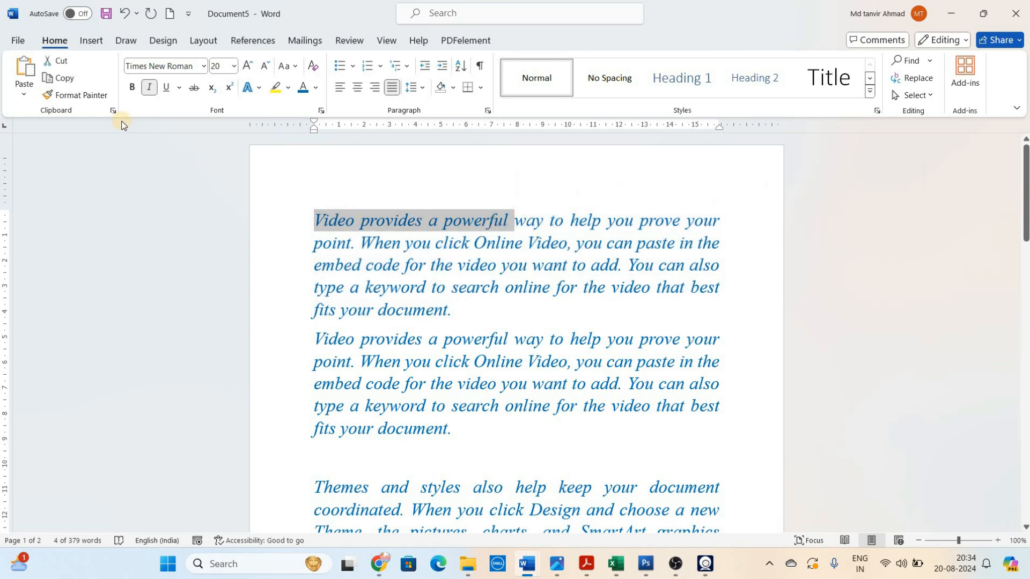
{"action": "left_click", "coordinate": [80, 95]}
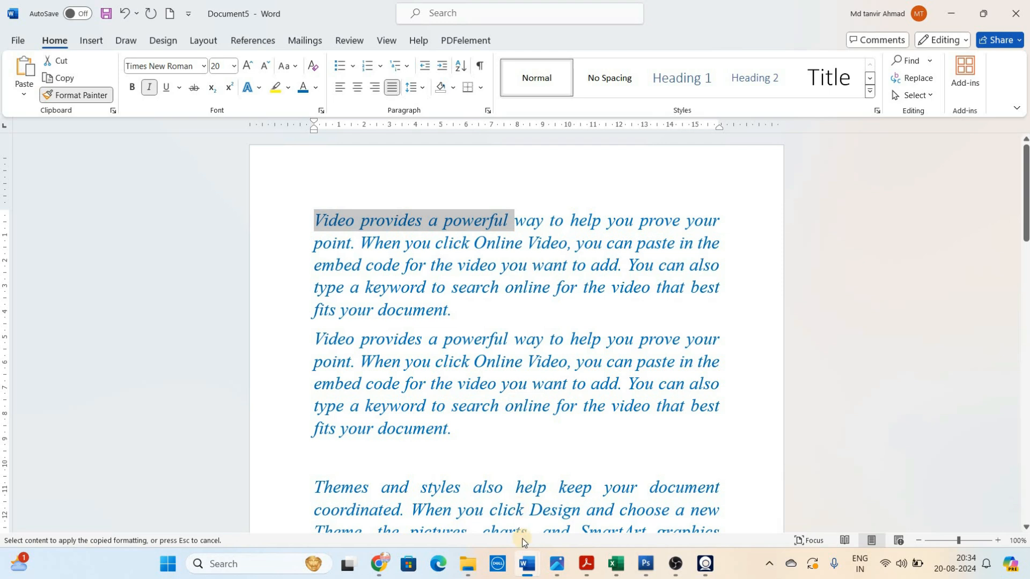
- Switch to Document6 and apply the copied formatting to all of its sample paragraphs
{"action": "mouse_move", "coordinate": [531, 573]}
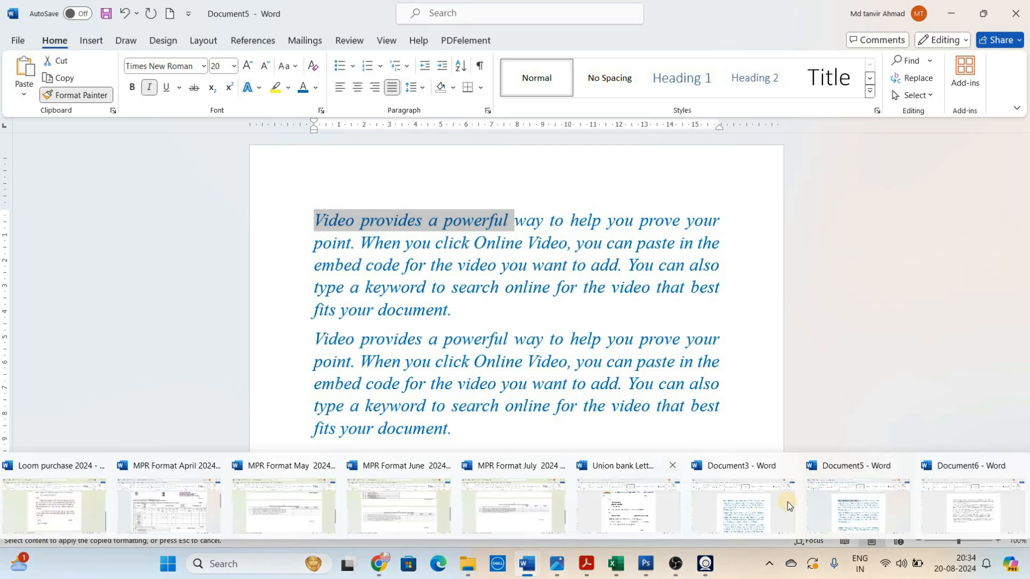
{"action": "left_click", "coordinate": [959, 494]}
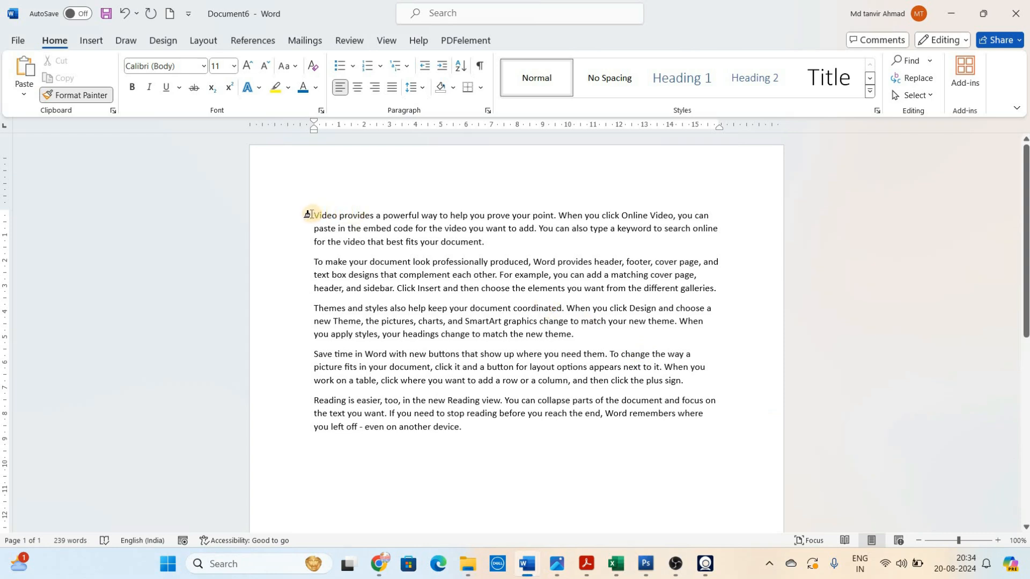
{"action": "left_click_drag", "start_coordinate": [309, 215], "coordinate": [427, 354]}
{"action": "left_click_drag", "start_coordinate": [498, 427], "coordinate": [509, 445]}
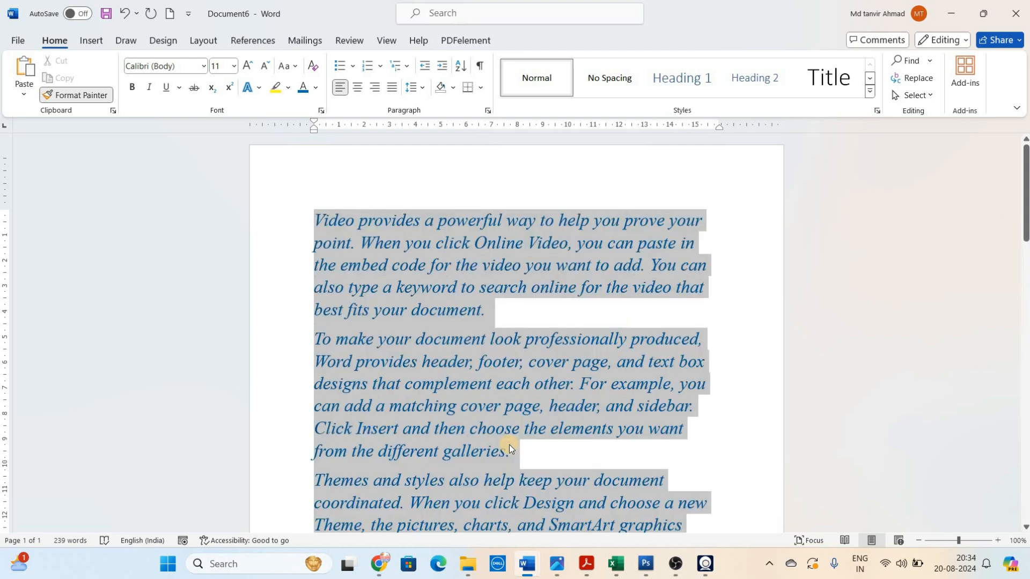
{"action": "left_click", "coordinate": [439, 367]}
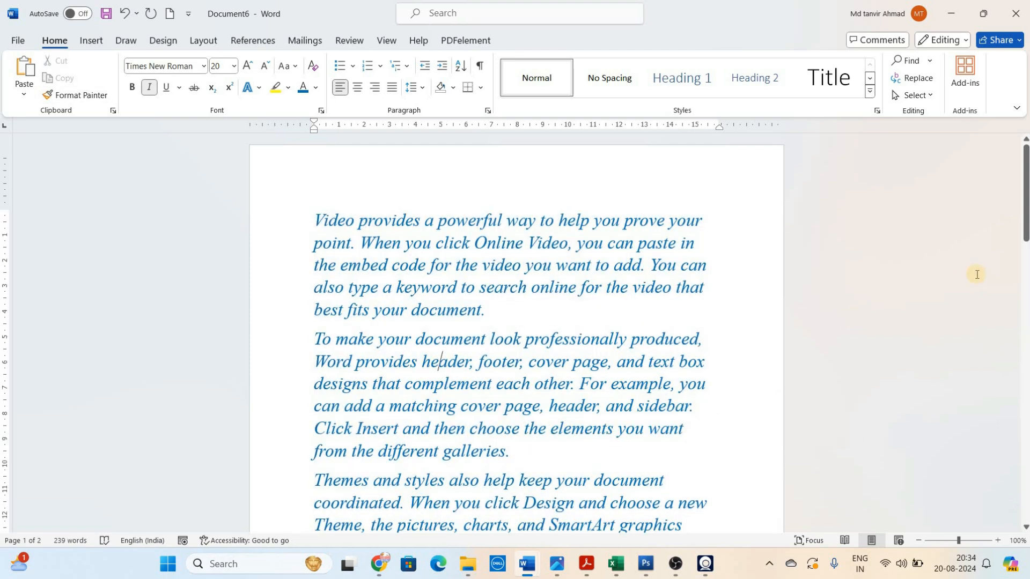
{"action": "left_click_drag", "start_coordinate": [1027, 234], "coordinate": [1012, 197]}
{"action": "left_click", "coordinate": [638, 311]}
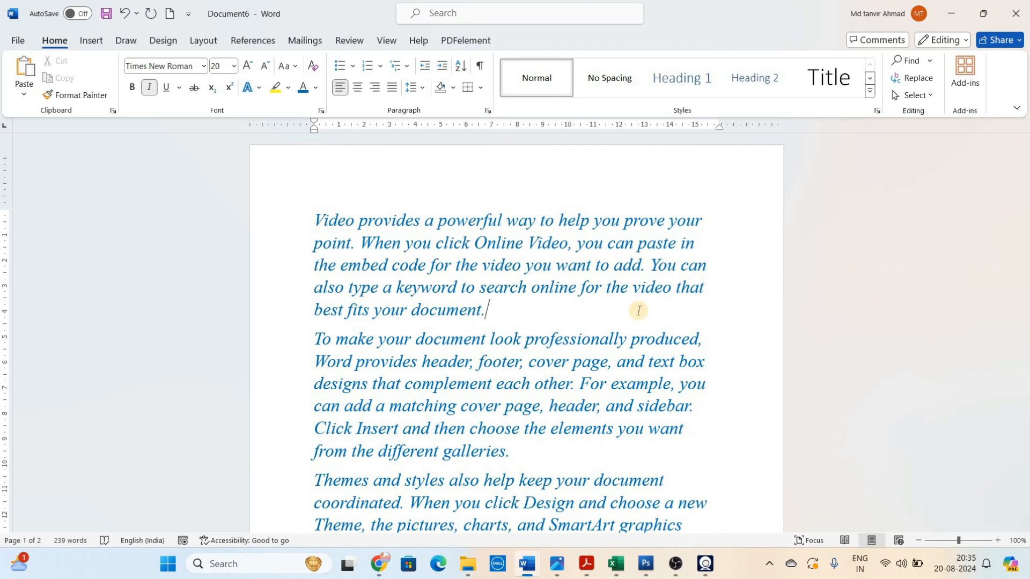